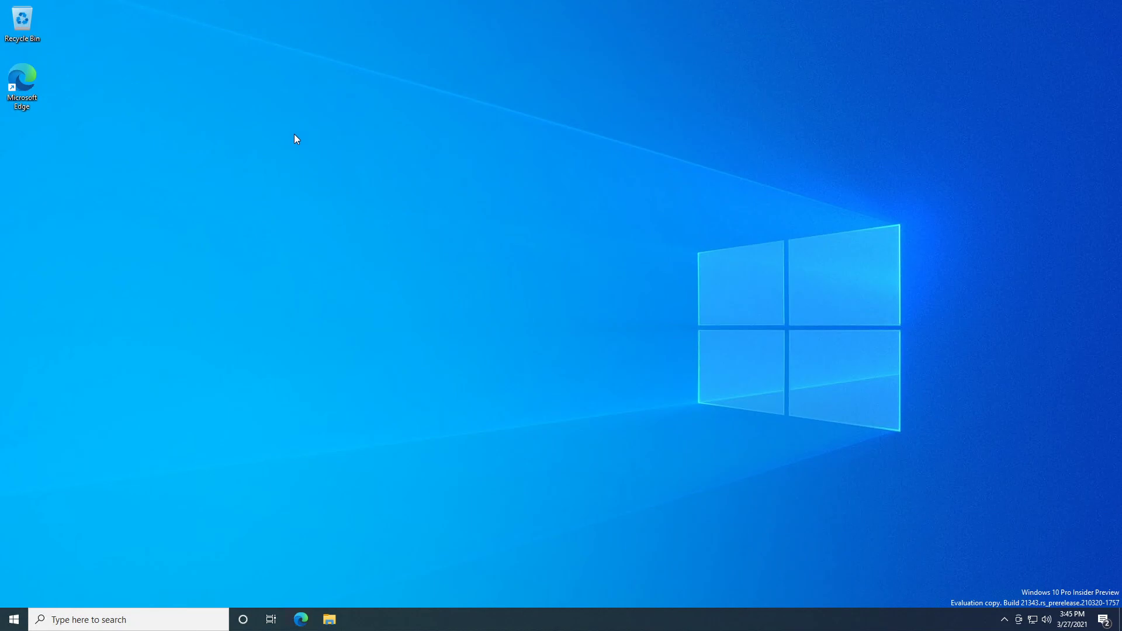
Move the Recycle Bin icon toward the middle of the desktop and return it to its original spot
left_click_drag(33, 26, 346, 204)
left_click(310, 177)
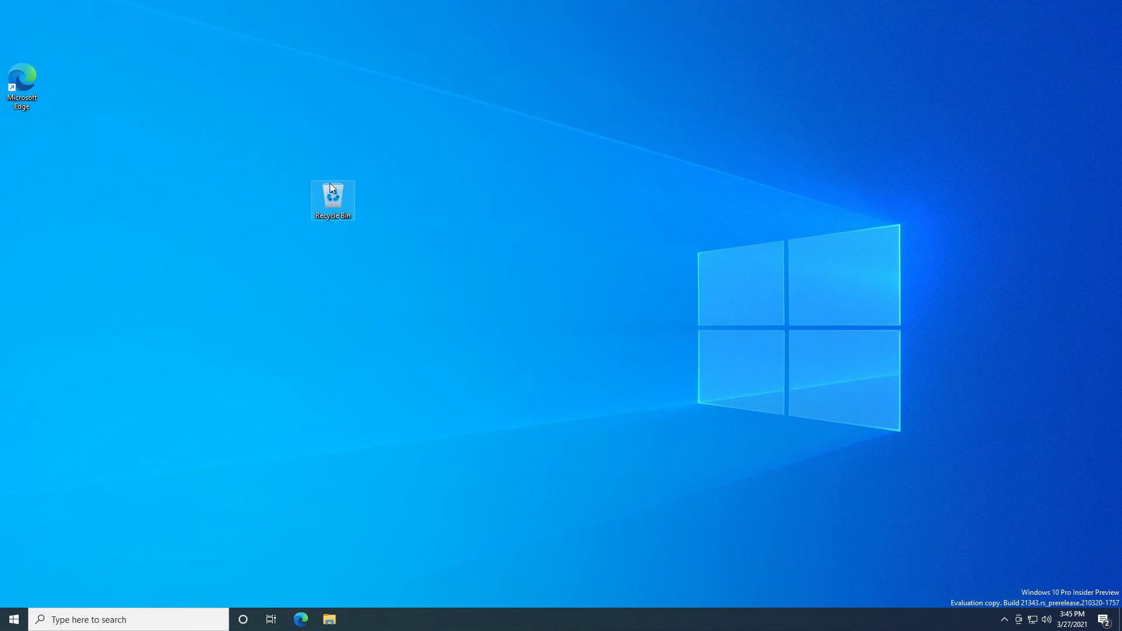
left_click_drag(354, 218, 35, 37)
left_click(138, 65)
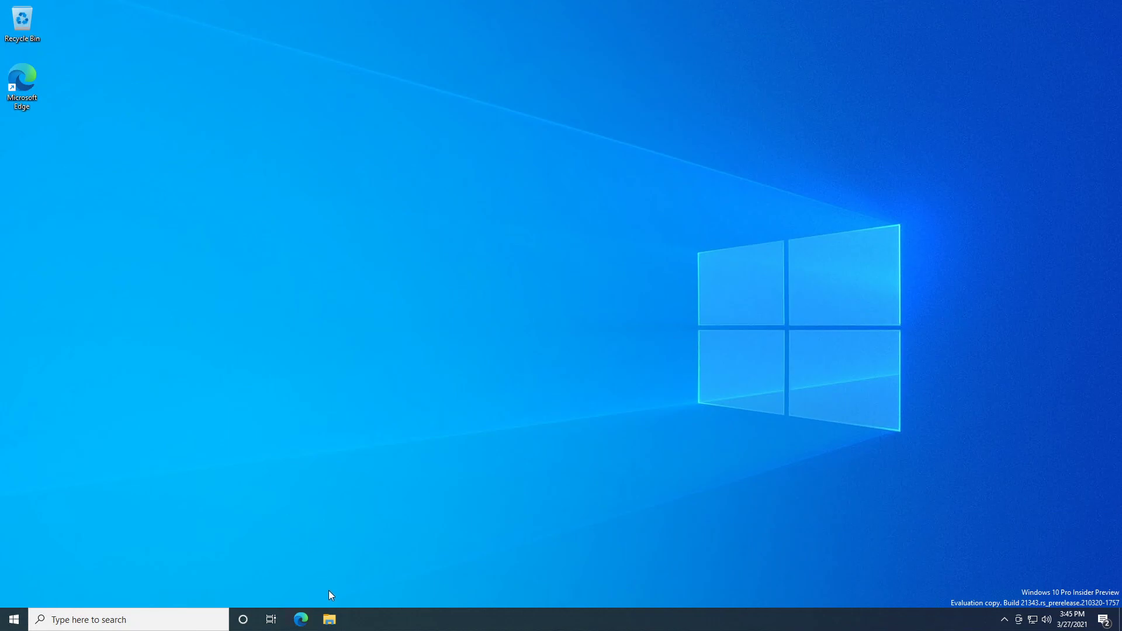
Open File Explorer and maximize its window
left_click(335, 620)
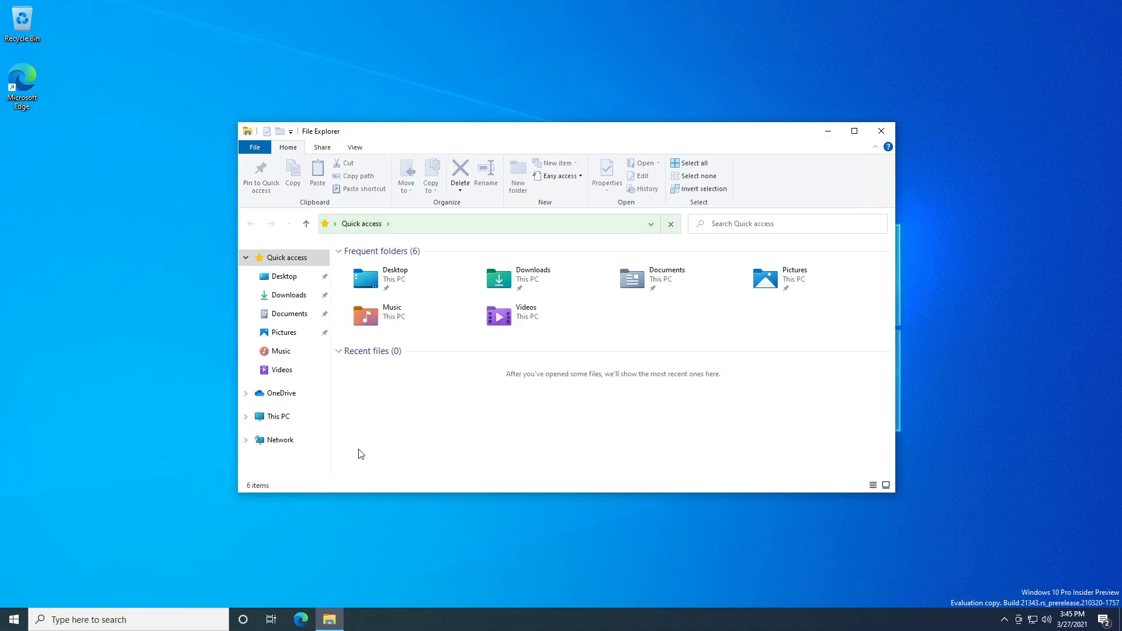
left_click(854, 131)
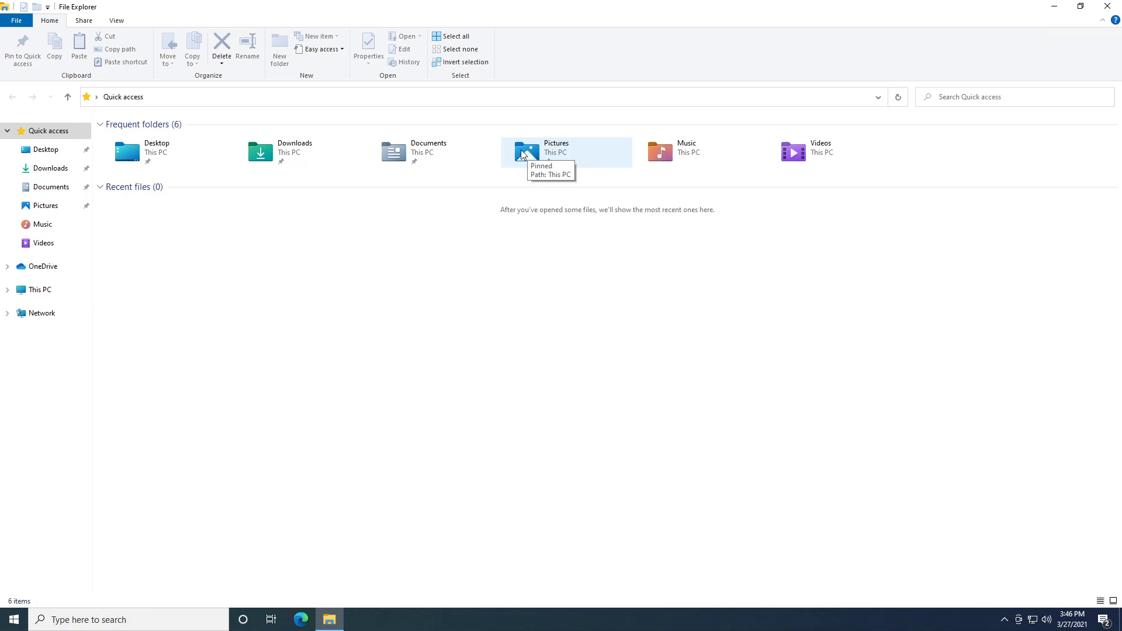
Compare the Quick access folders in several layouts, from Small icons and Details to Extra large icons, and settle on Large icons
left_click(116, 21)
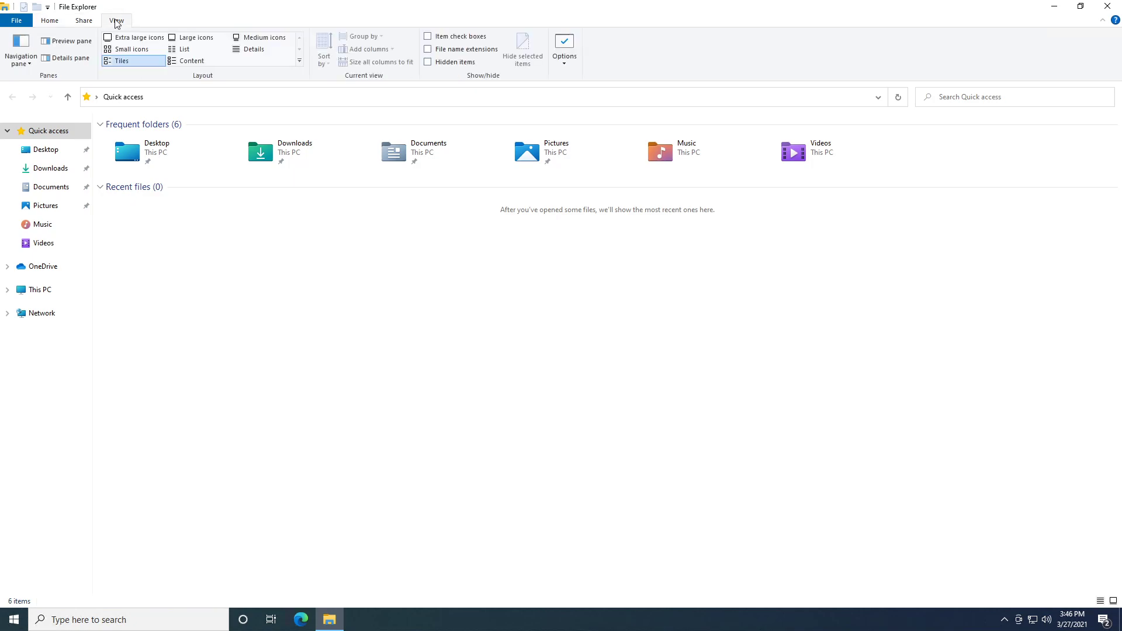
left_click(193, 38)
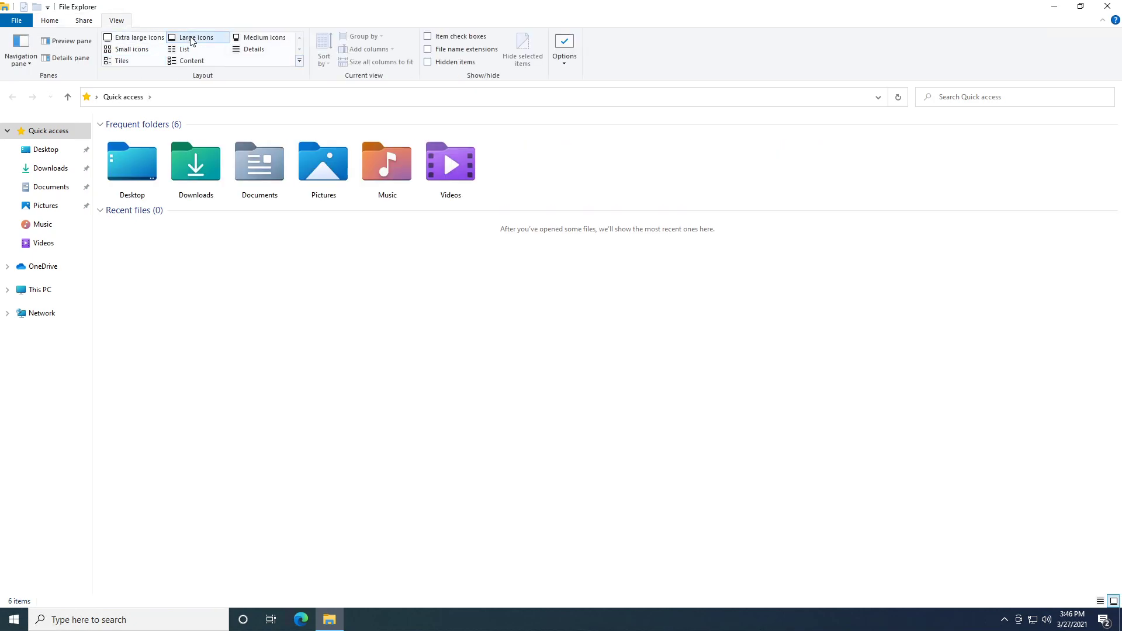
left_click(140, 38)
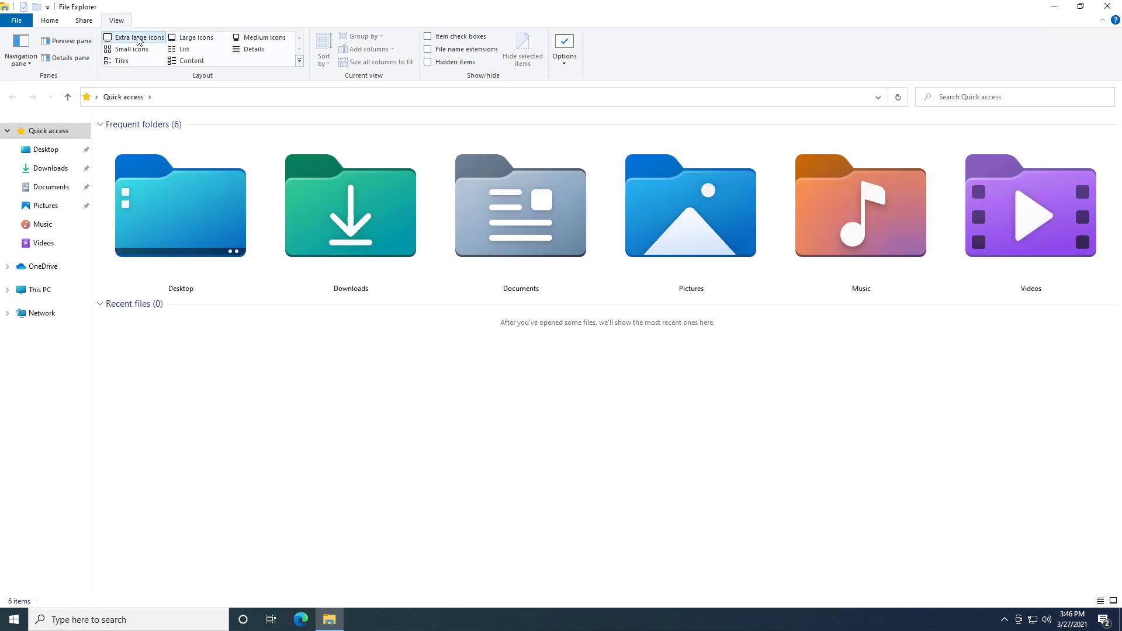
left_click(265, 37)
left_click(131, 49)
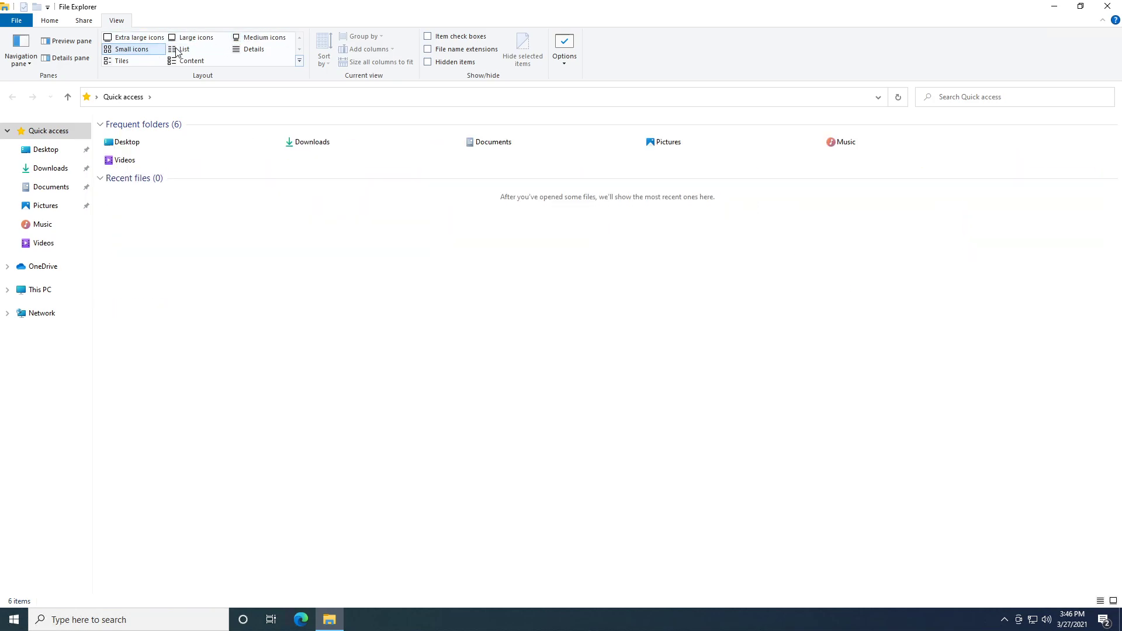
left_click(178, 50)
left_click(253, 50)
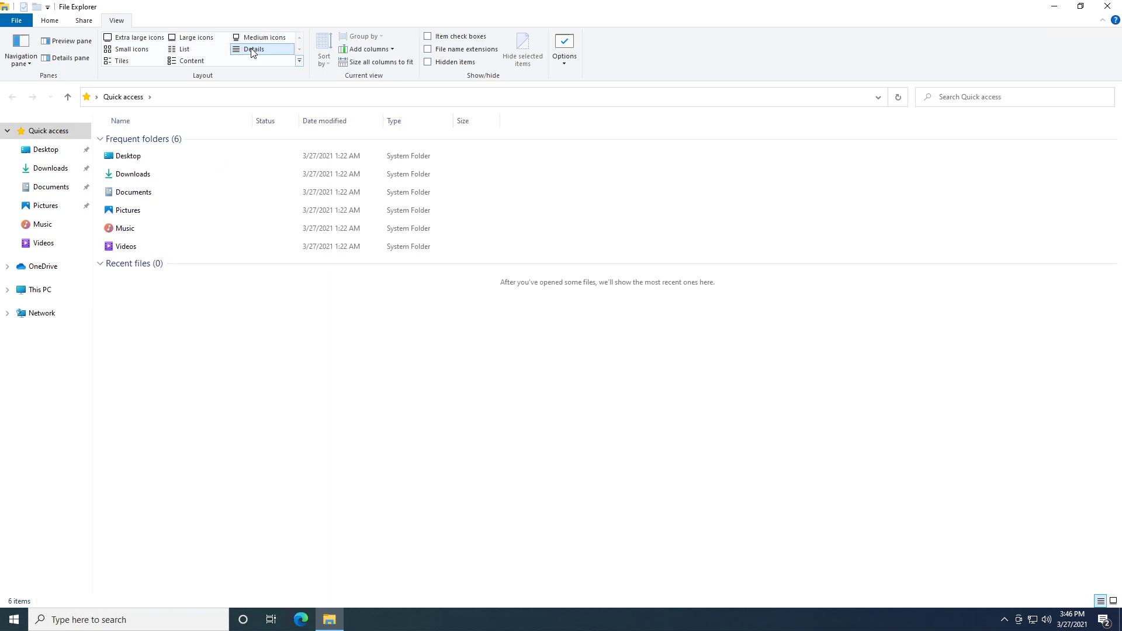
left_click(198, 39)
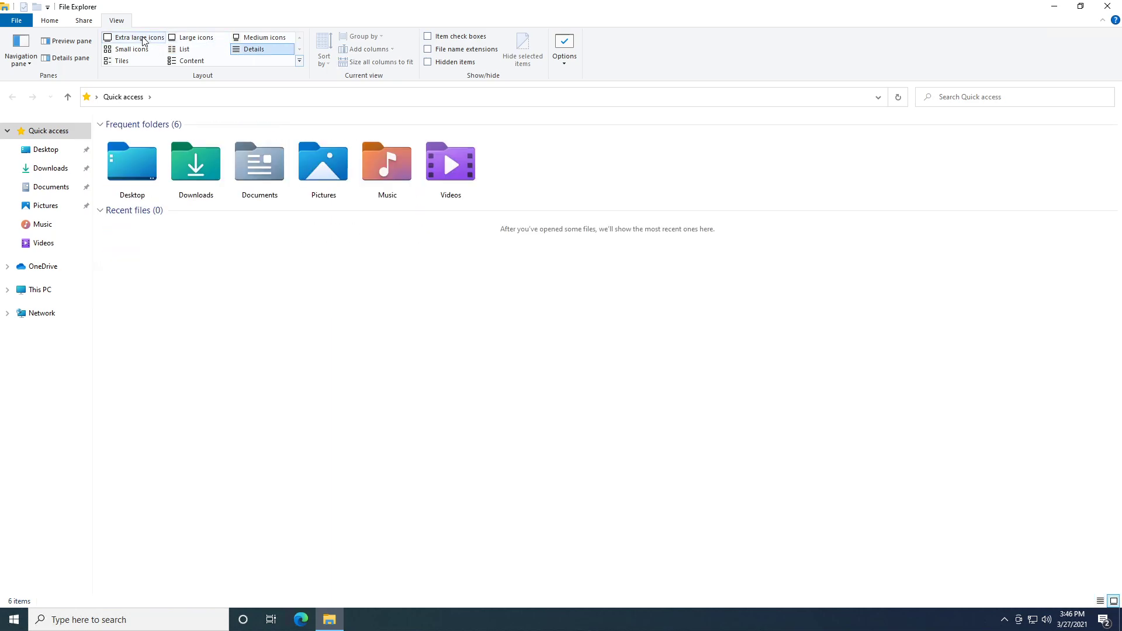
left_click(142, 39)
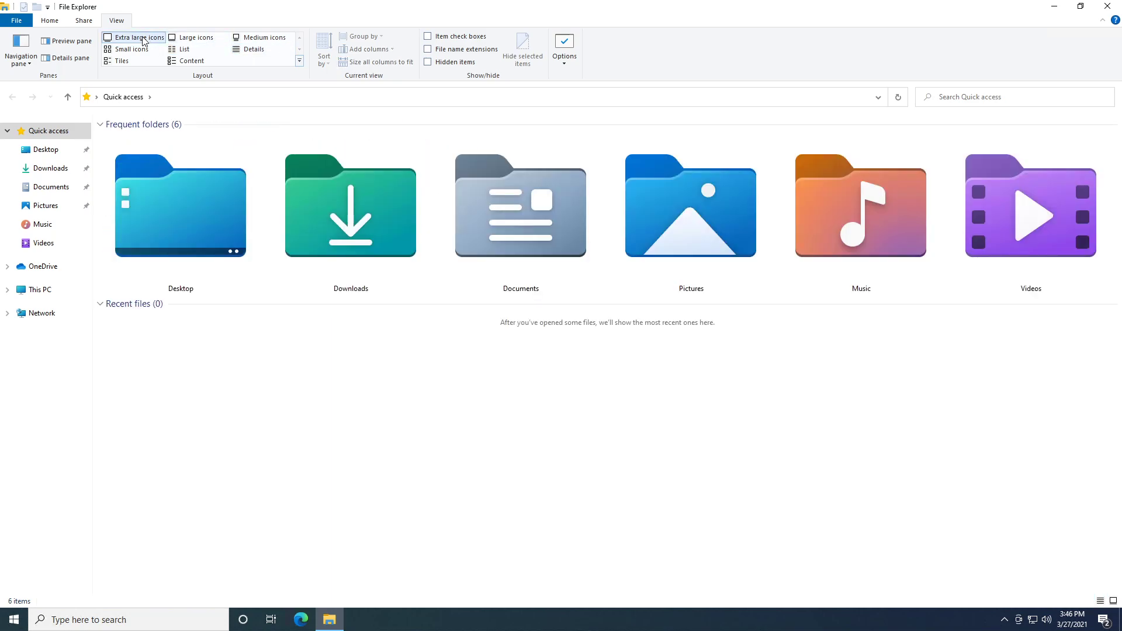
left_click(182, 37)
Restore the File Explorer window to a smaller size and open Pictures to inspect the Camera Roll and Saved Pictures folders
left_click_drag(282, 10, 465, 90)
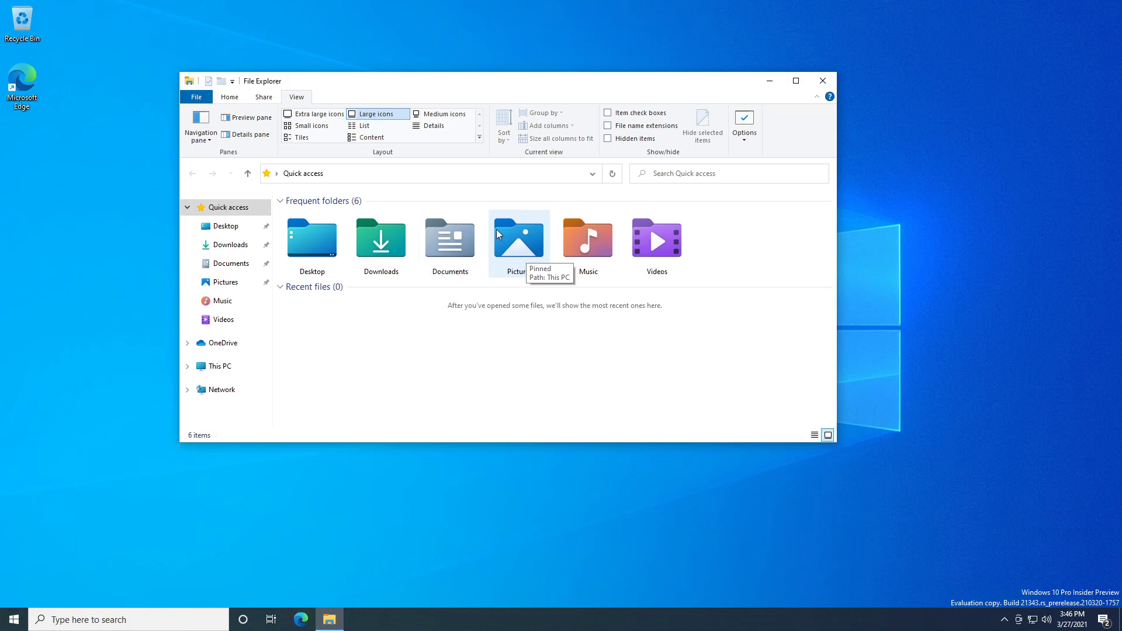
double_click(497, 251)
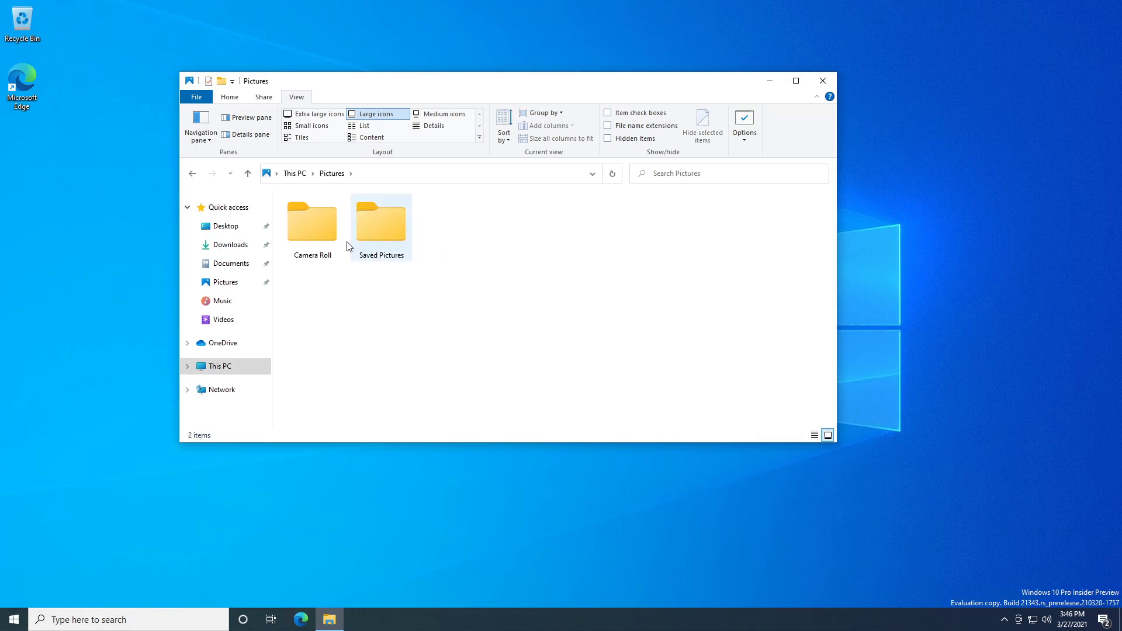
left_click(320, 230)
left_click(365, 233)
left_click(321, 234)
left_click(365, 233)
left_click(335, 246)
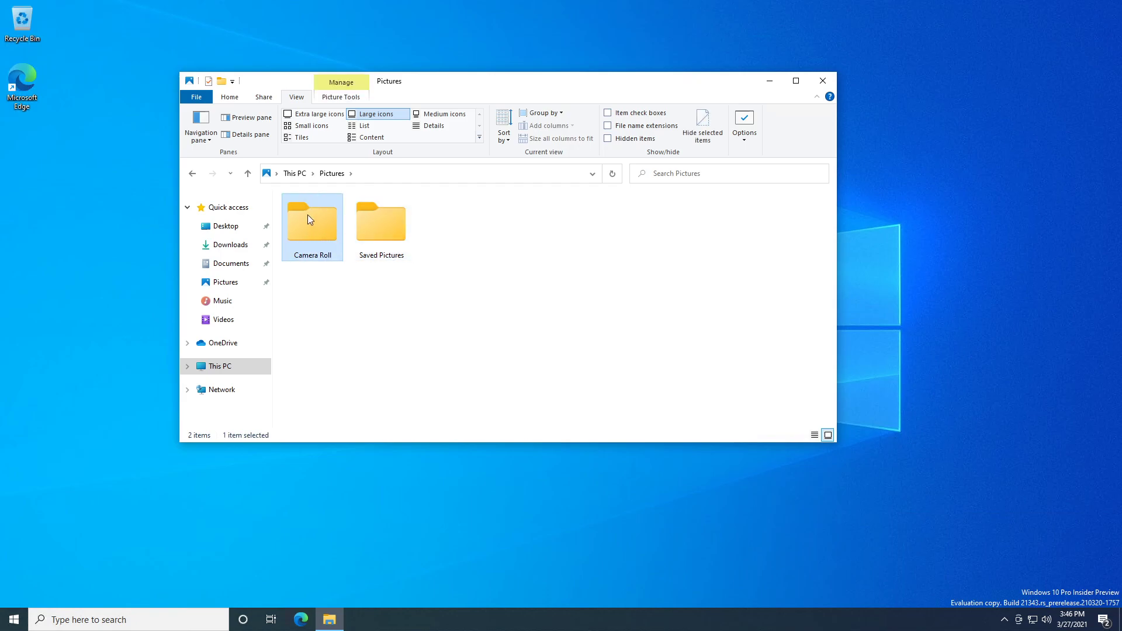
Go up from Pictures to This PC and select Local Disk (C:)
key("alt+Up")
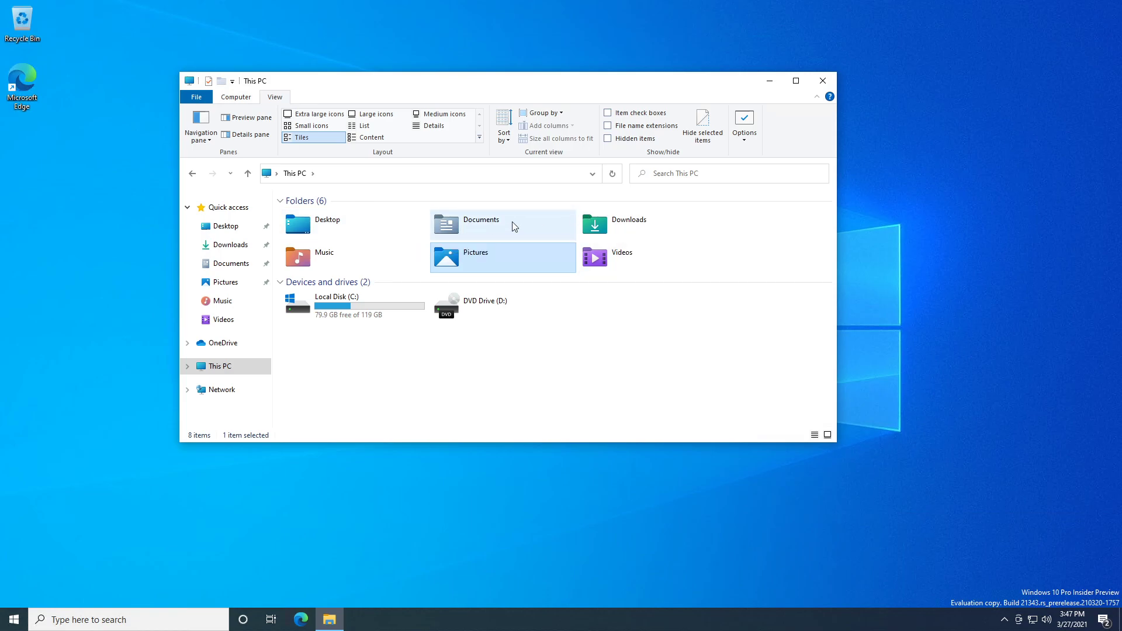
mouse_move(415, 87)
left_mouse_down()
mouse_move(492, 82)
mouse_move(434, 92)
left_mouse_up()
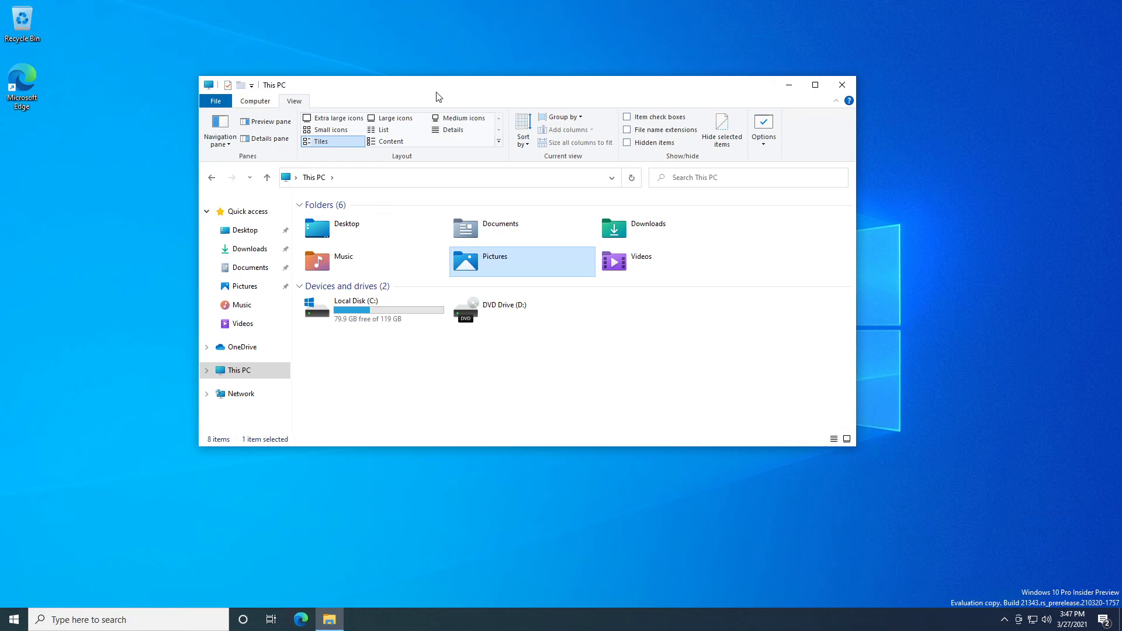
mouse_move(532, 91)
left_mouse_down()
mouse_move(532, 76)
mouse_move(525, 89)
left_mouse_up()
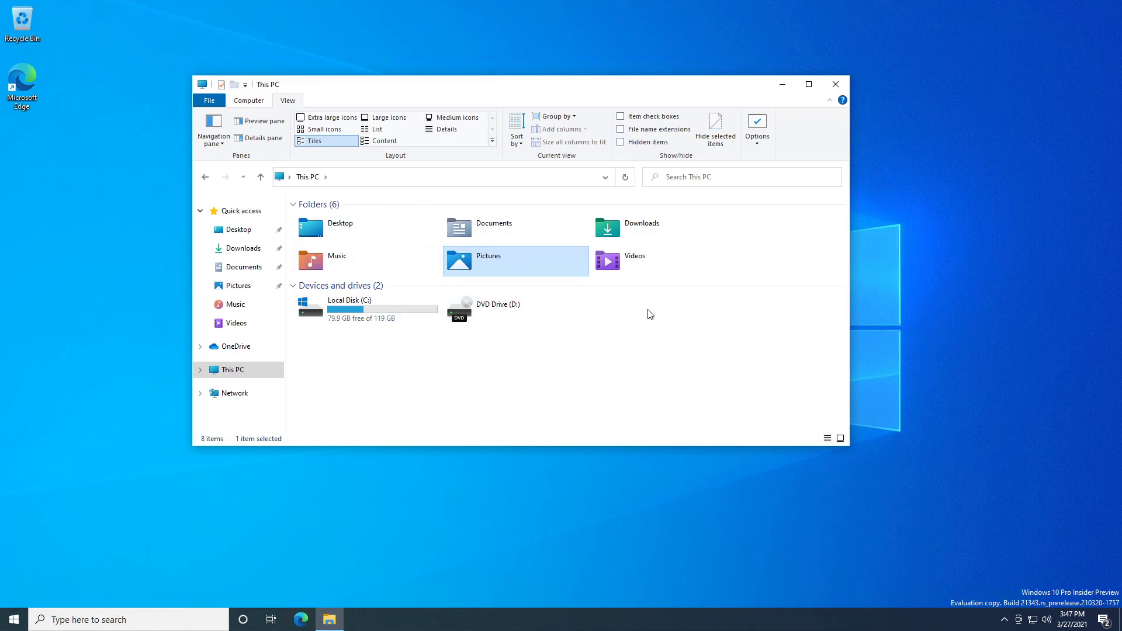
left_click(326, 305)
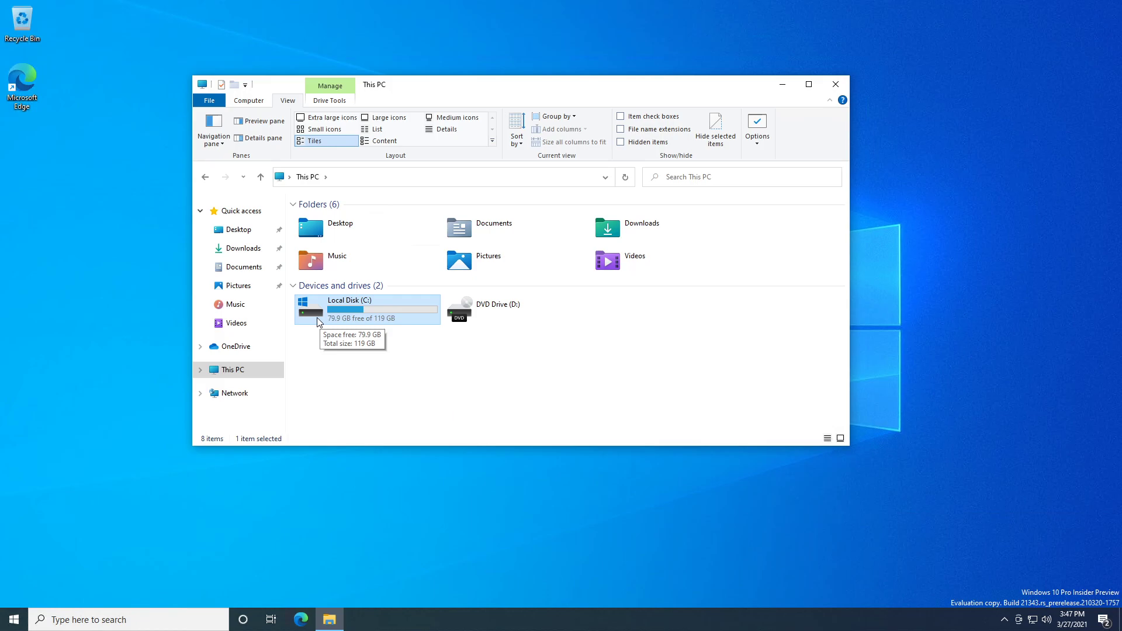
Reposition the This PC window and extend its height upward
left_click_drag(451, 92, 466, 138)
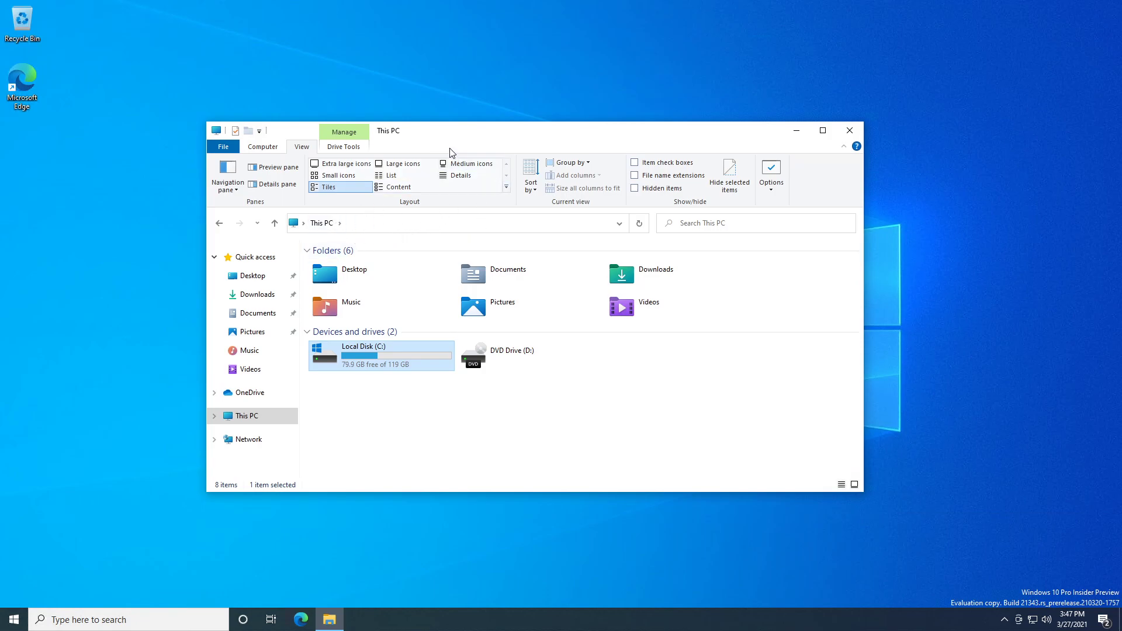
left_click_drag(450, 126, 449, 74)
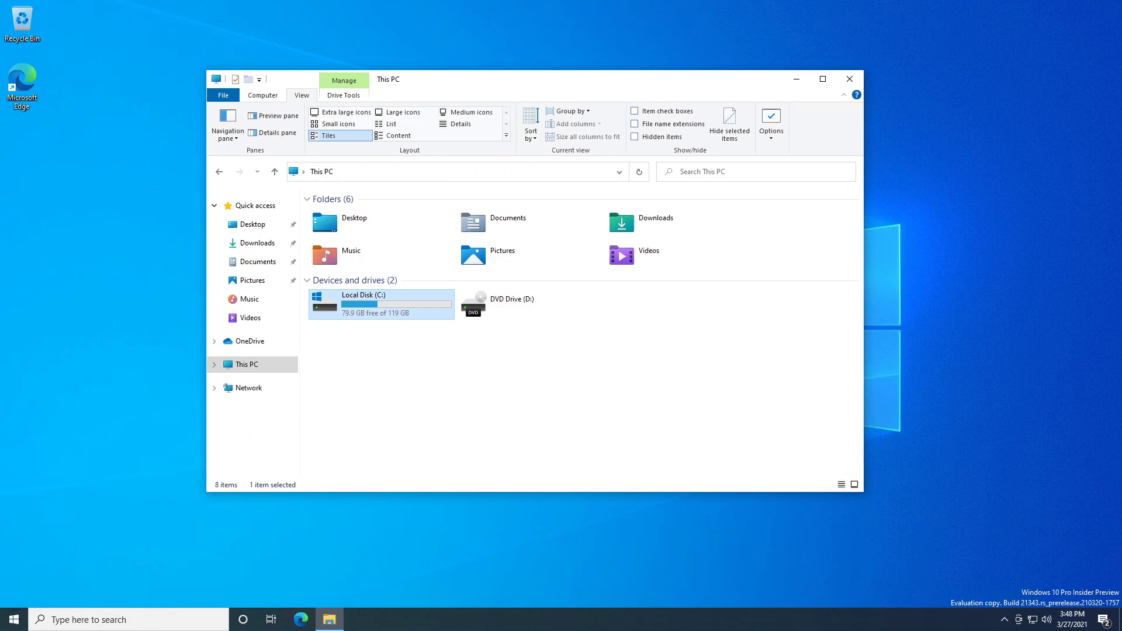
left_click(519, 172)
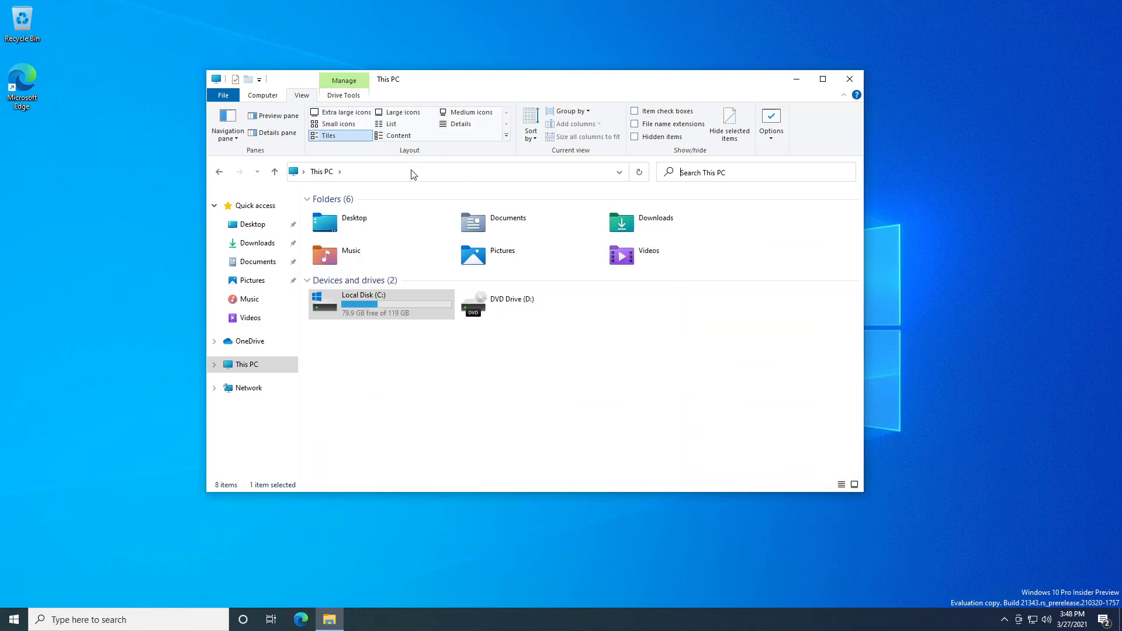
Browse the Desktop, Downloads, Documents and Pictures folders, return to Desktop, and view the options for the pinned Documents folder
double_click(380, 220)
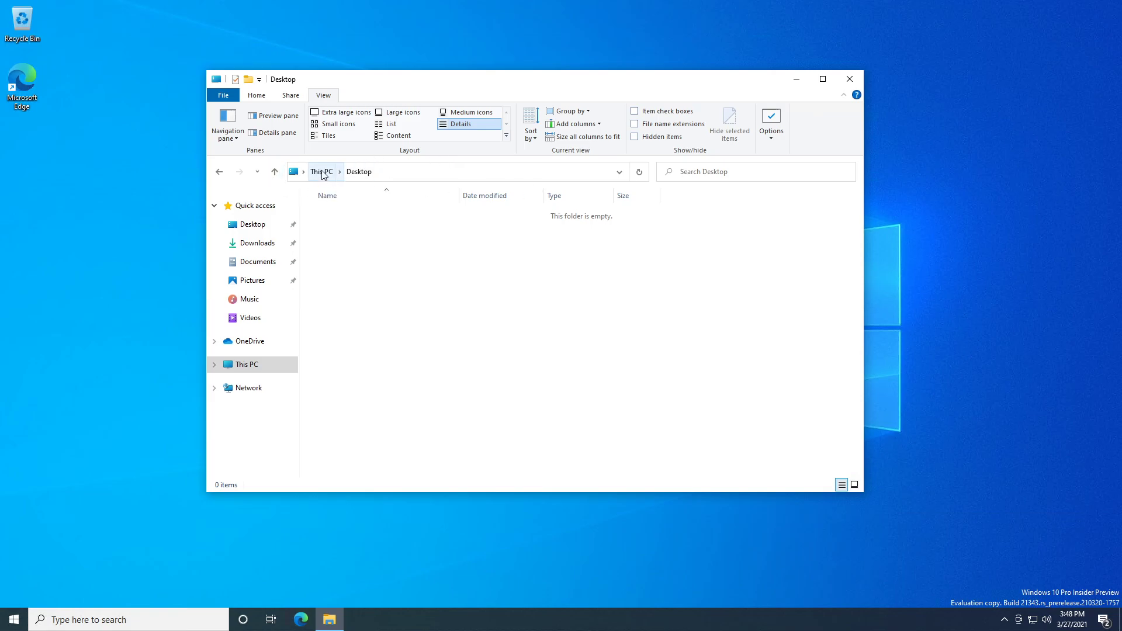
left_click(252, 243)
left_click(255, 262)
left_click(254, 281)
left_click(272, 233)
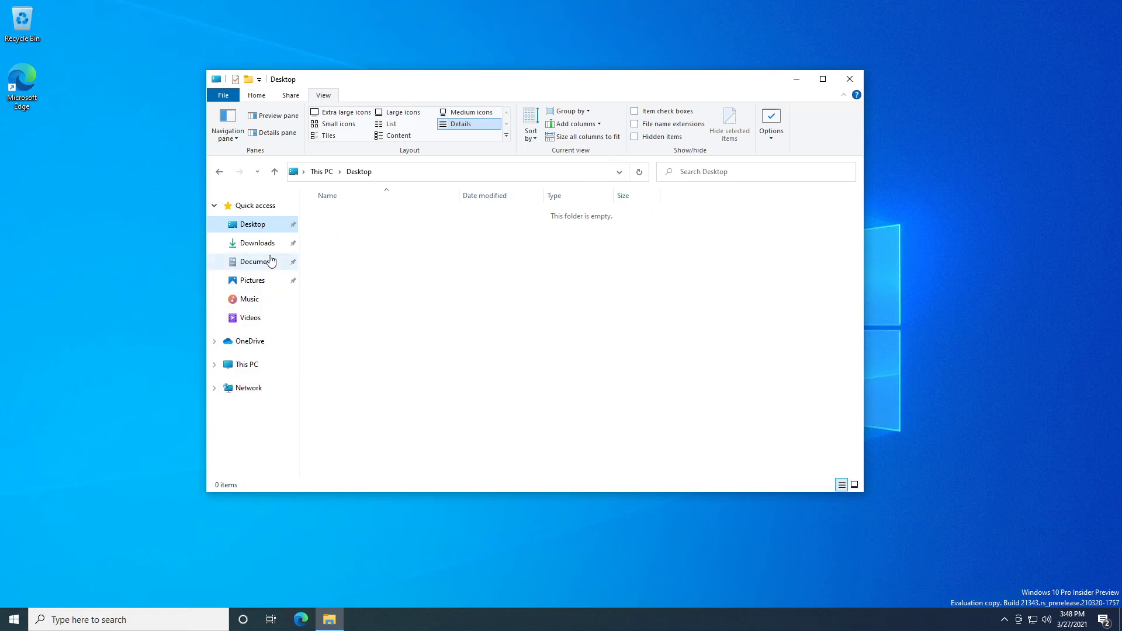
right_click(295, 265)
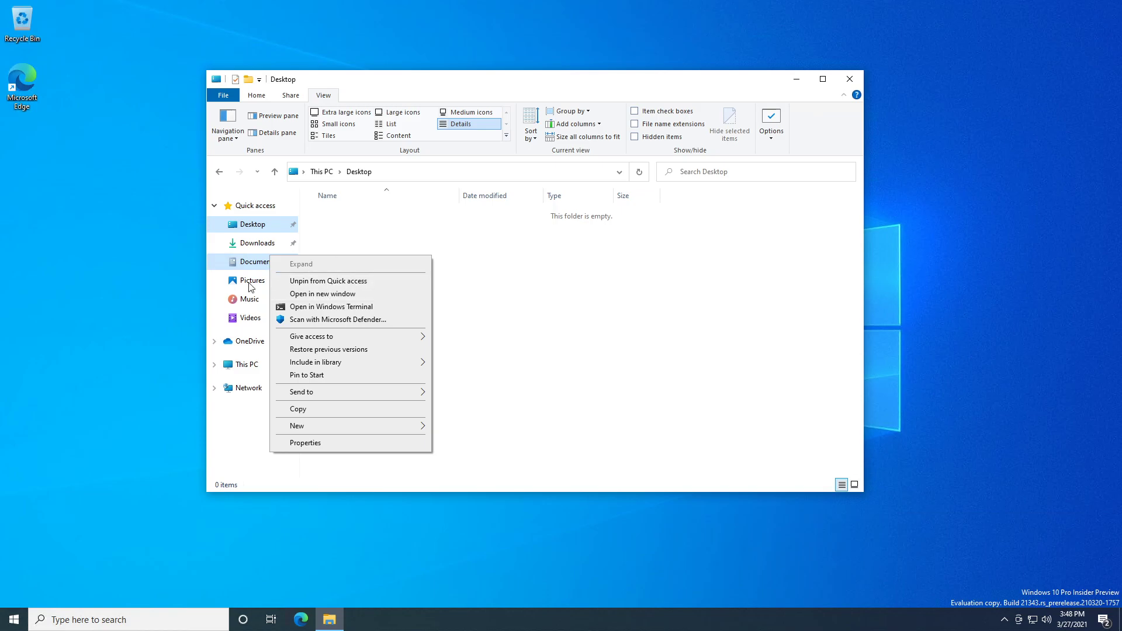
left_click(374, 228)
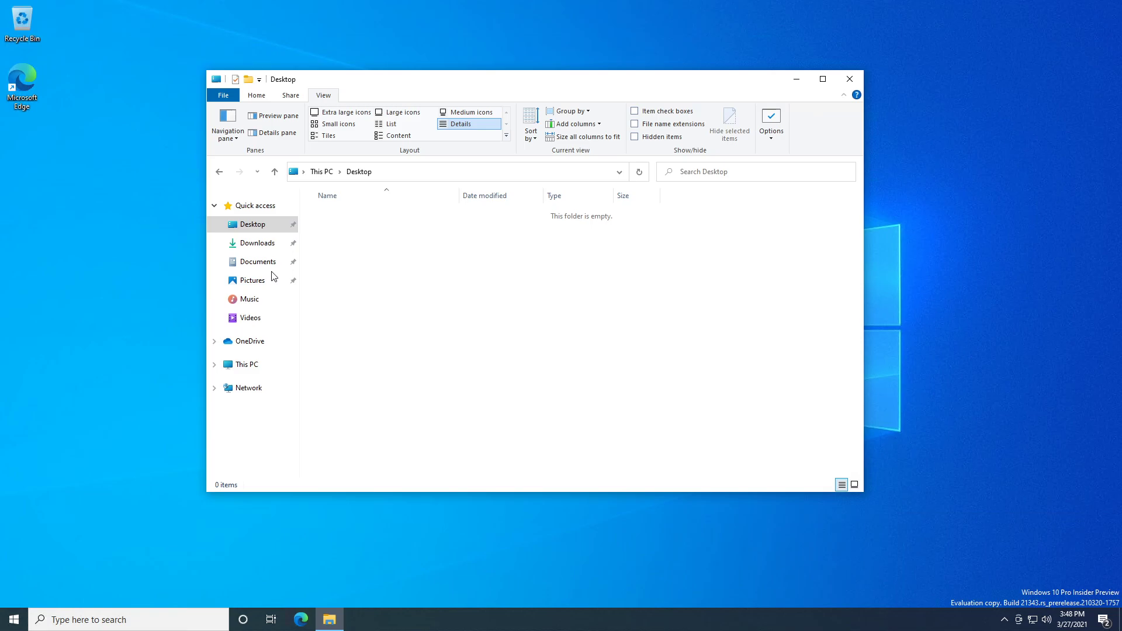
left_click_drag(473, 87, 477, 150)
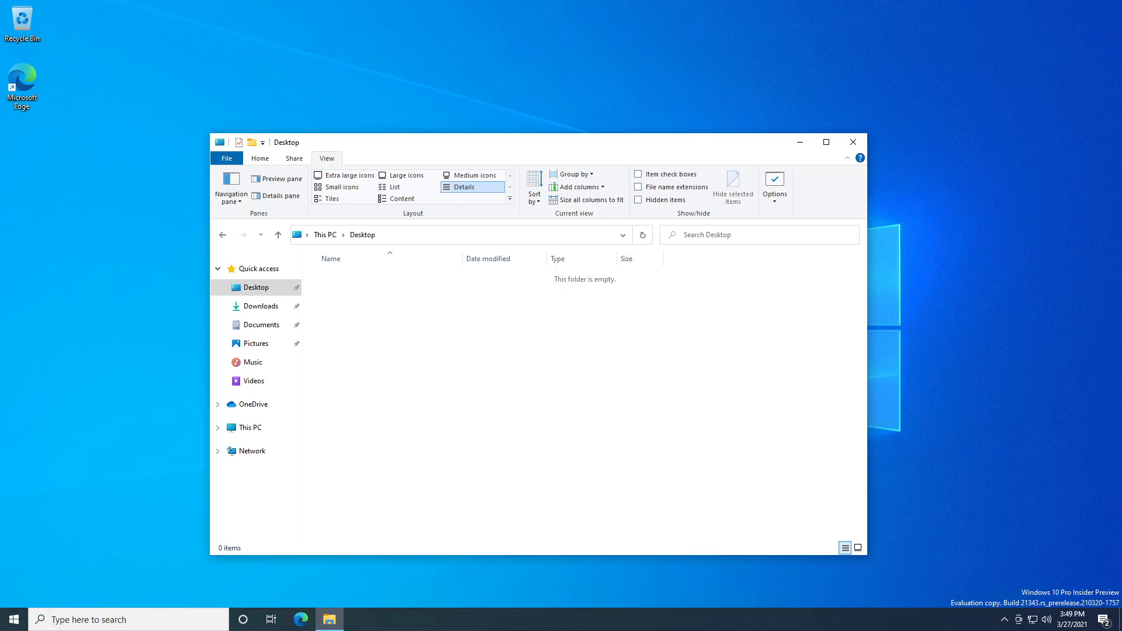
left_click_drag(649, 149, 662, 153)
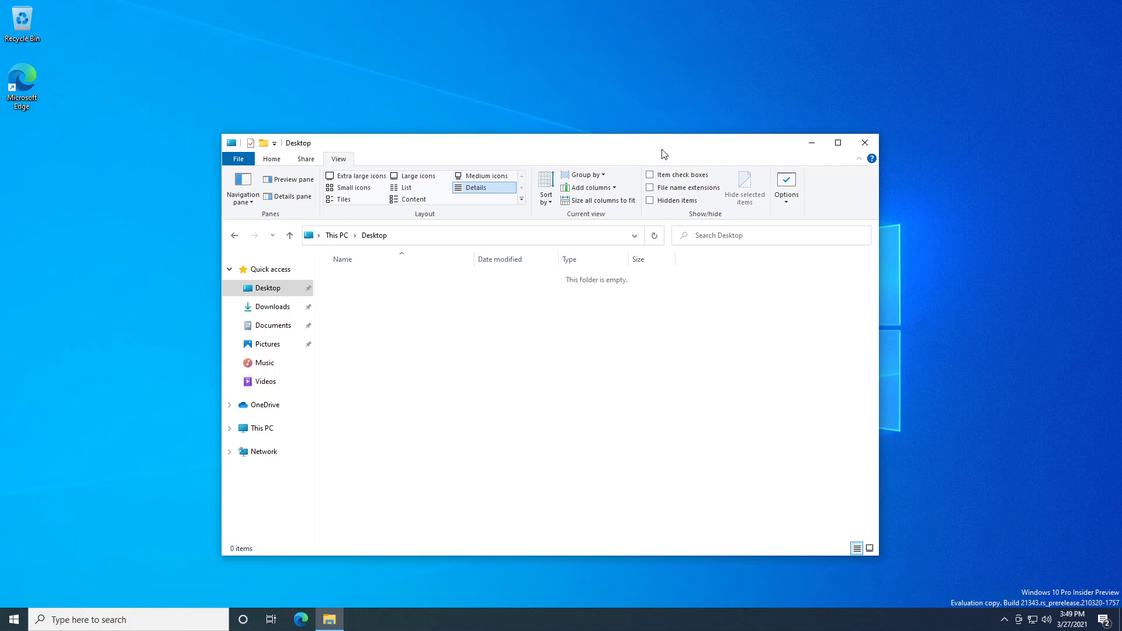
left_click_drag(664, 154, 712, 111)
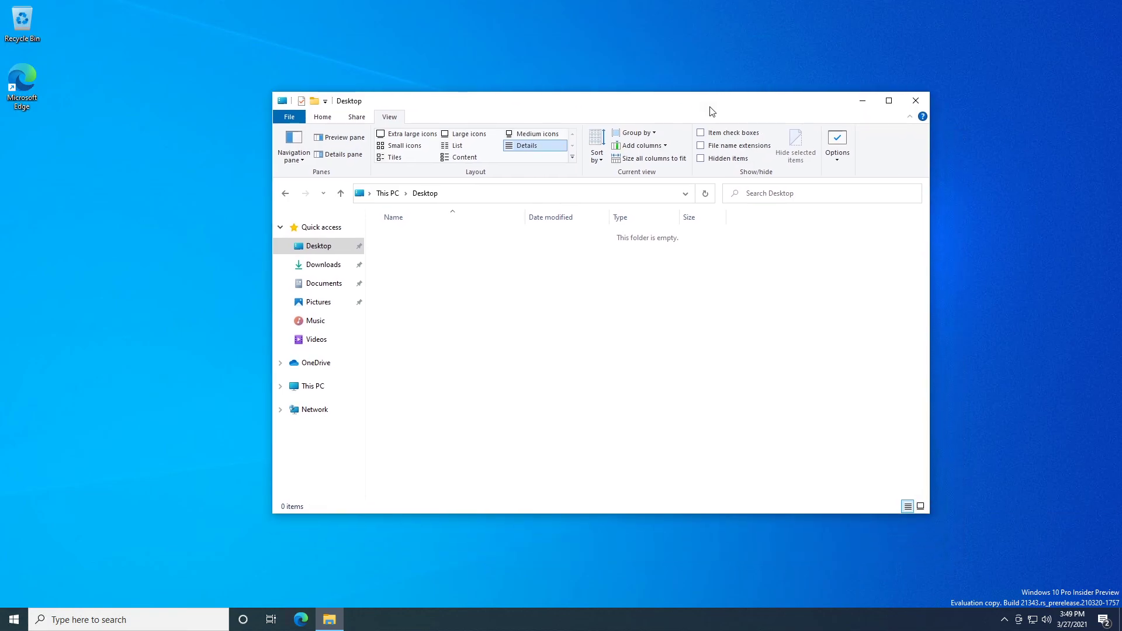
left_click_drag(701, 105, 688, 149)
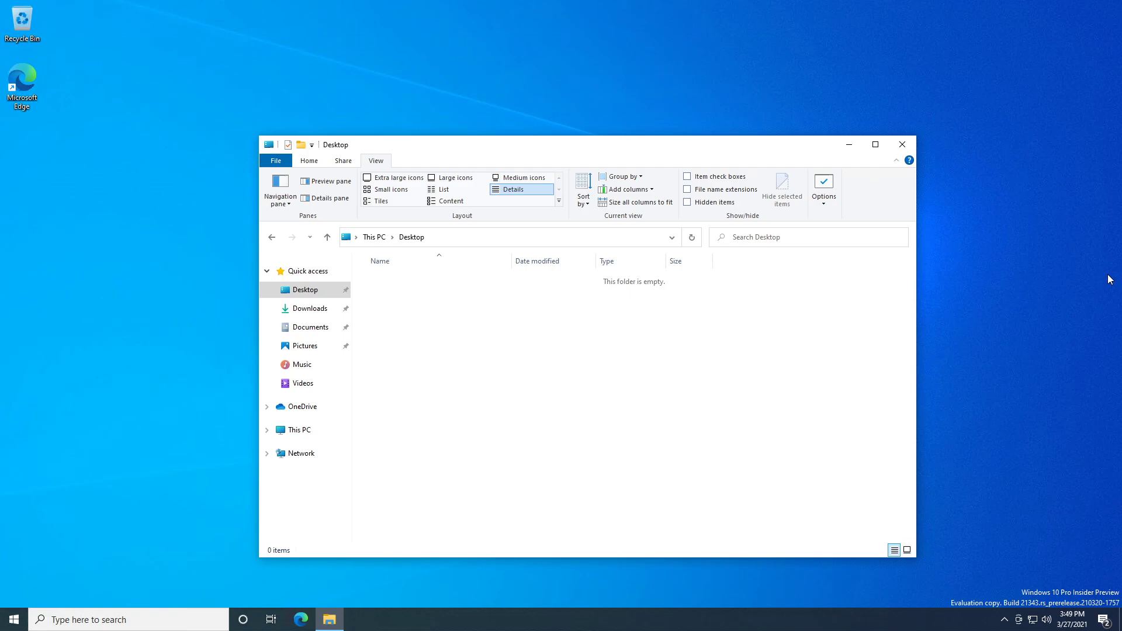
left_click_drag(803, 149, 822, 153)
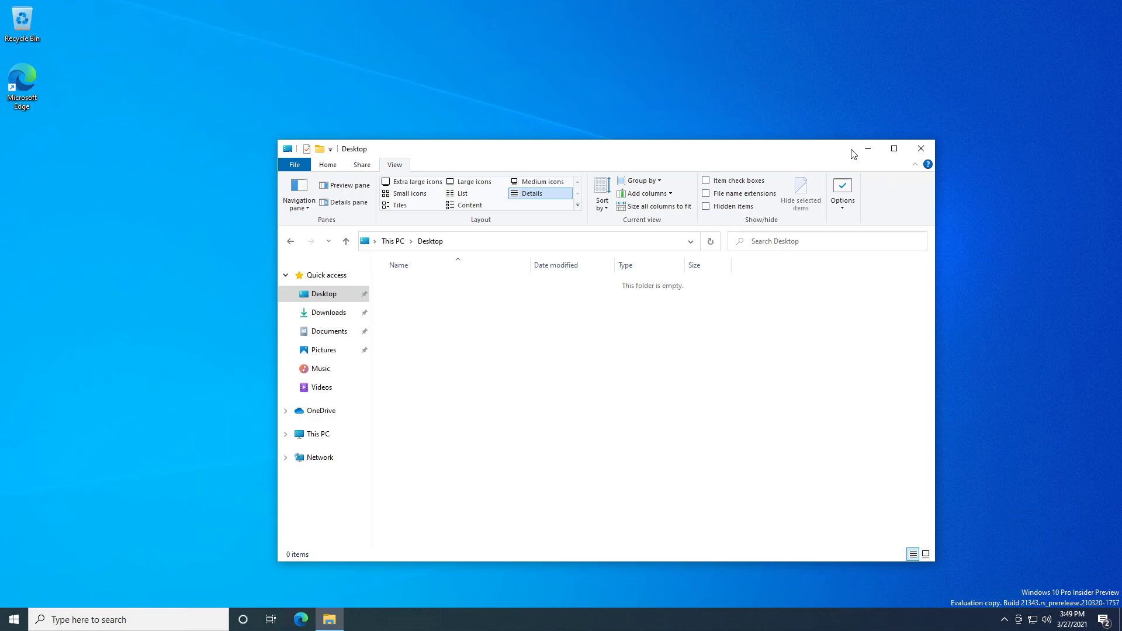
left_click_drag(853, 154, 825, 153)
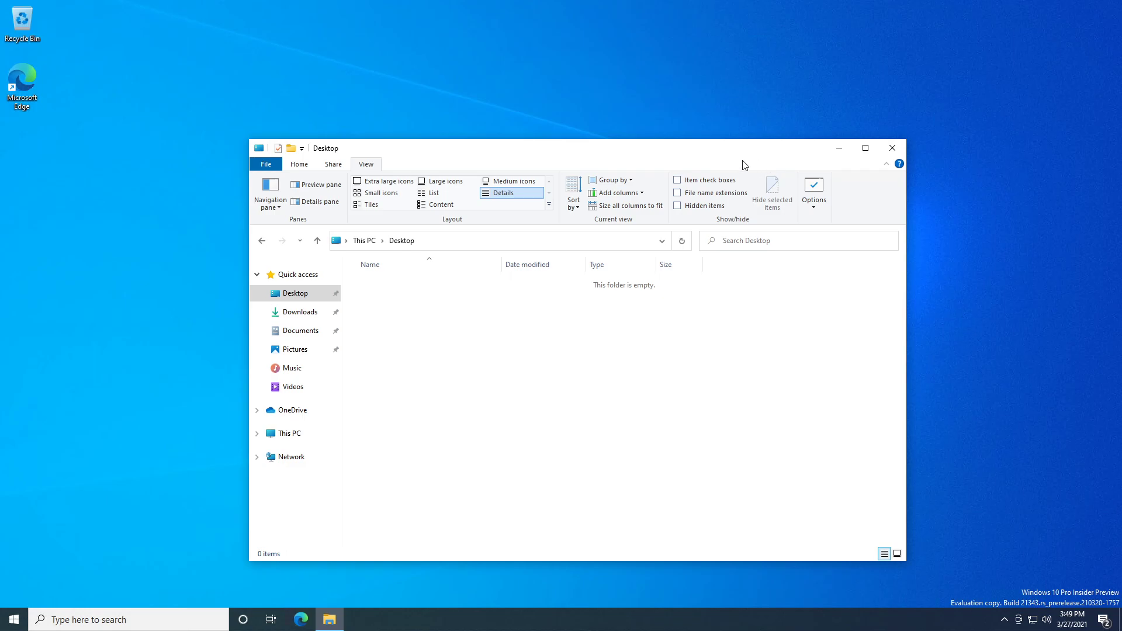
Search the installed apps for "terminal" and open Windows Terminal
left_click(14, 619)
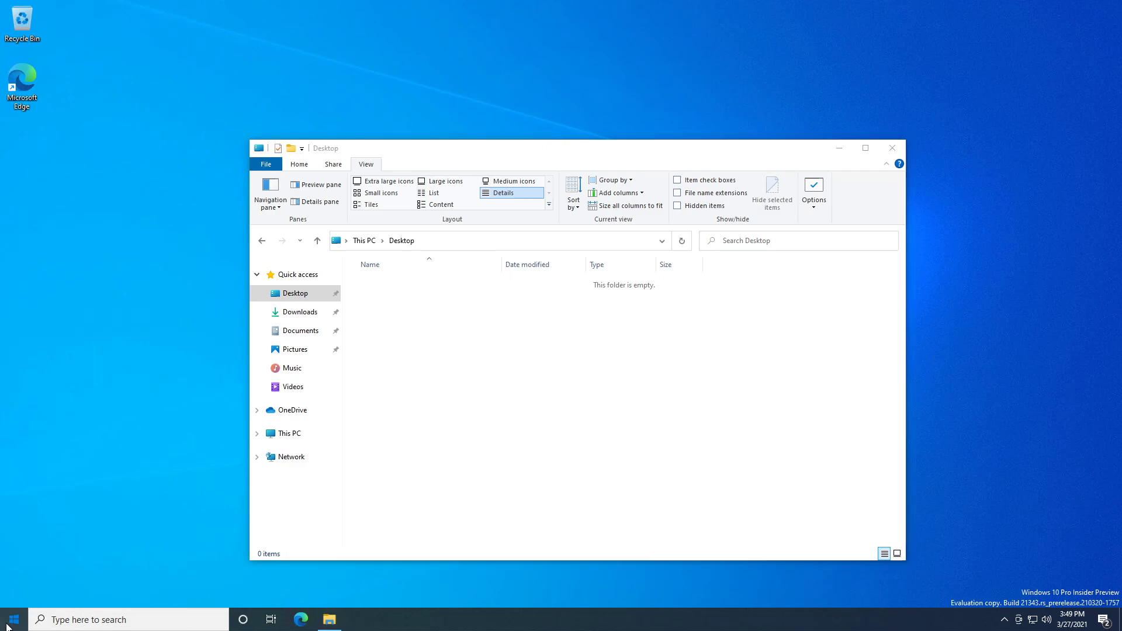
scroll(134, 409, "down", 4)
scroll(133, 410, "down", 5)
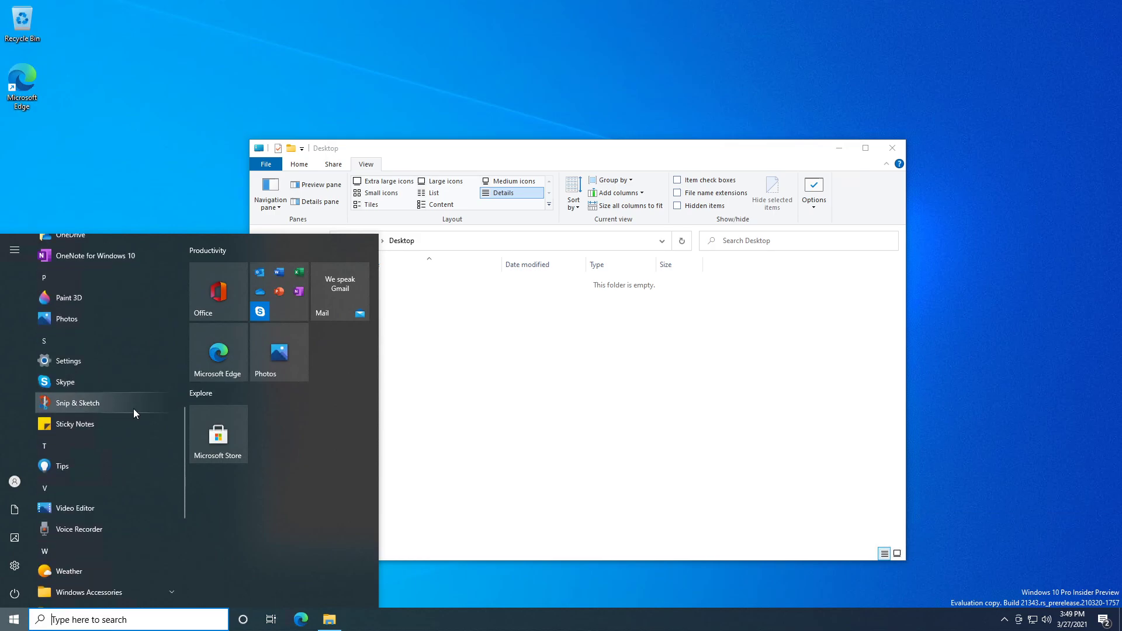
type("terminal")
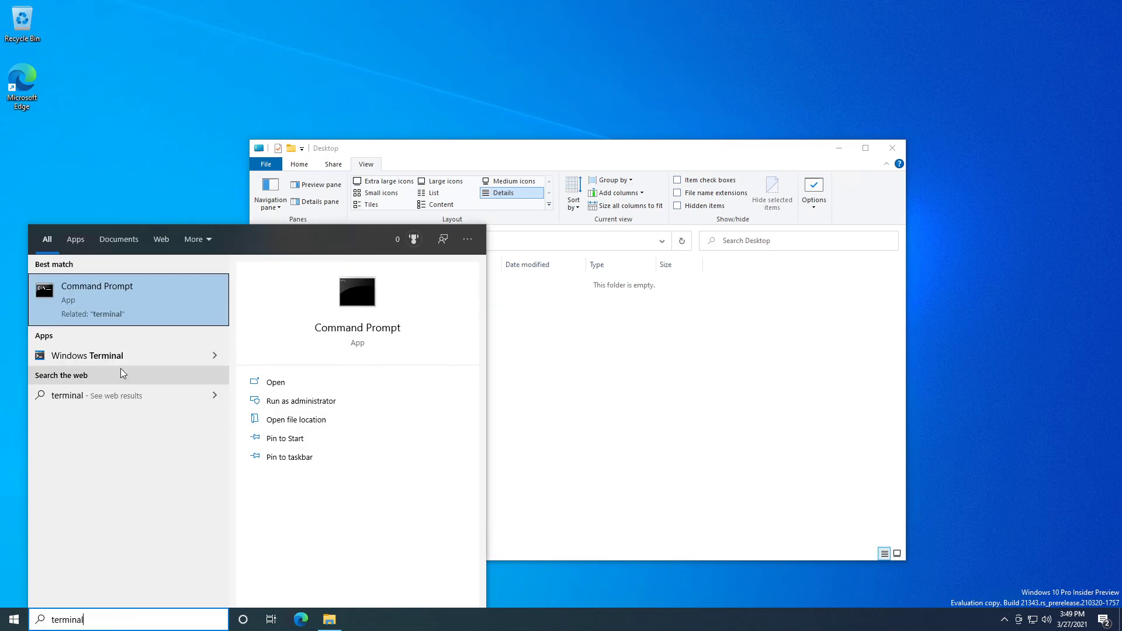
left_click(81, 356)
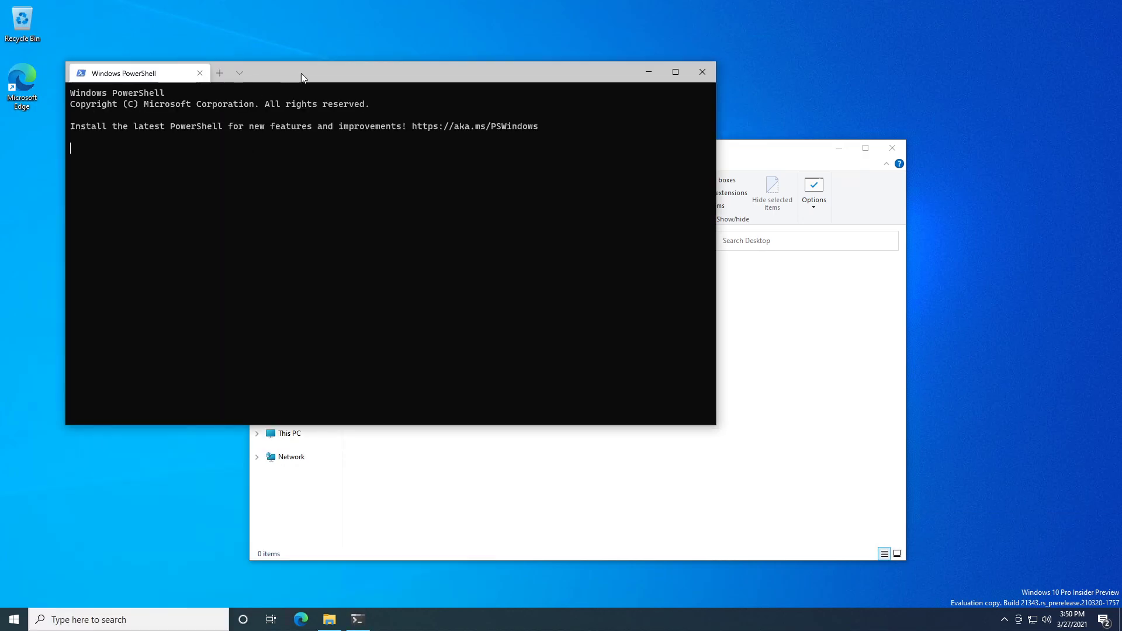
Reposition the Windows Terminal window, then open and close a second Windows PowerShell tab
left_click_drag(287, 79, 474, 90)
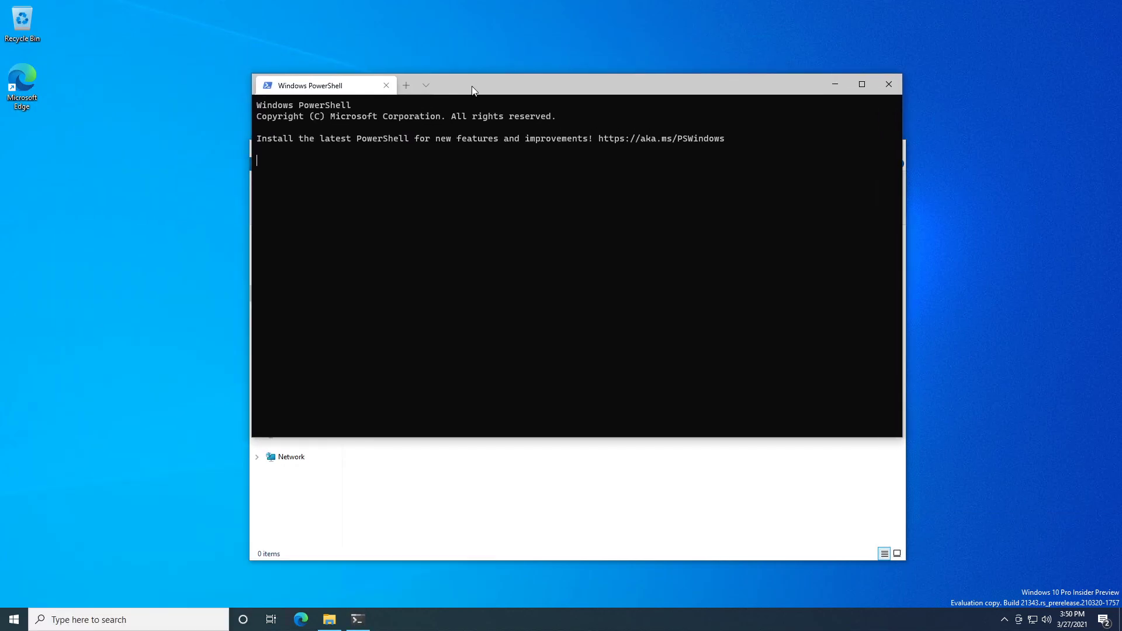
left_click(406, 85)
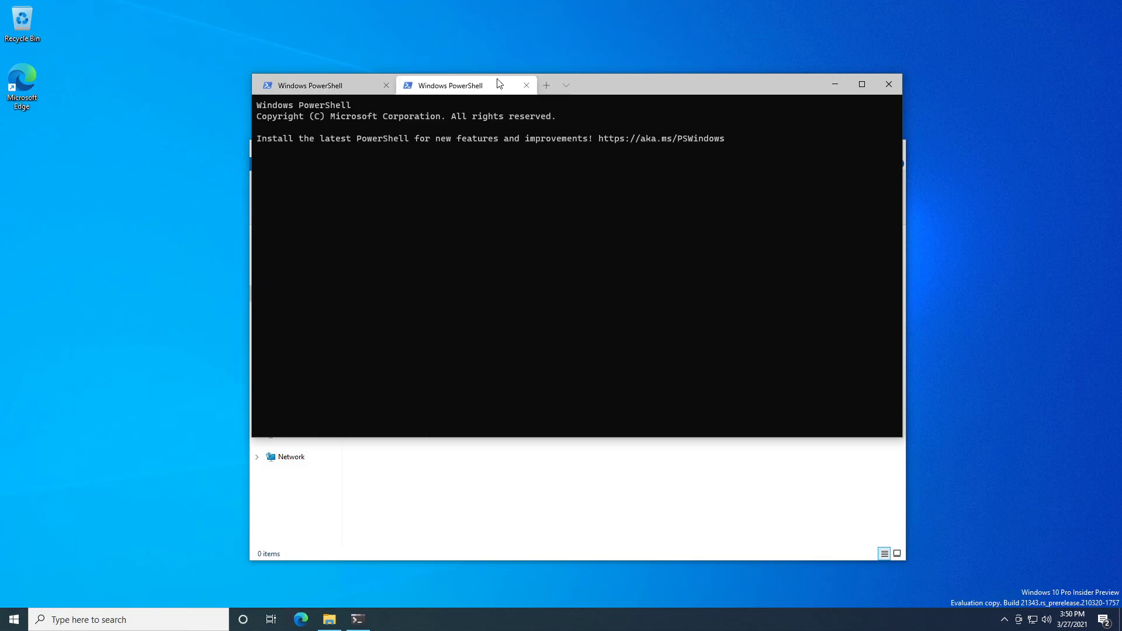
left_click(526, 86)
Open a Command Prompt tab in the terminal and try to open the terminal's settings
left_click(426, 86)
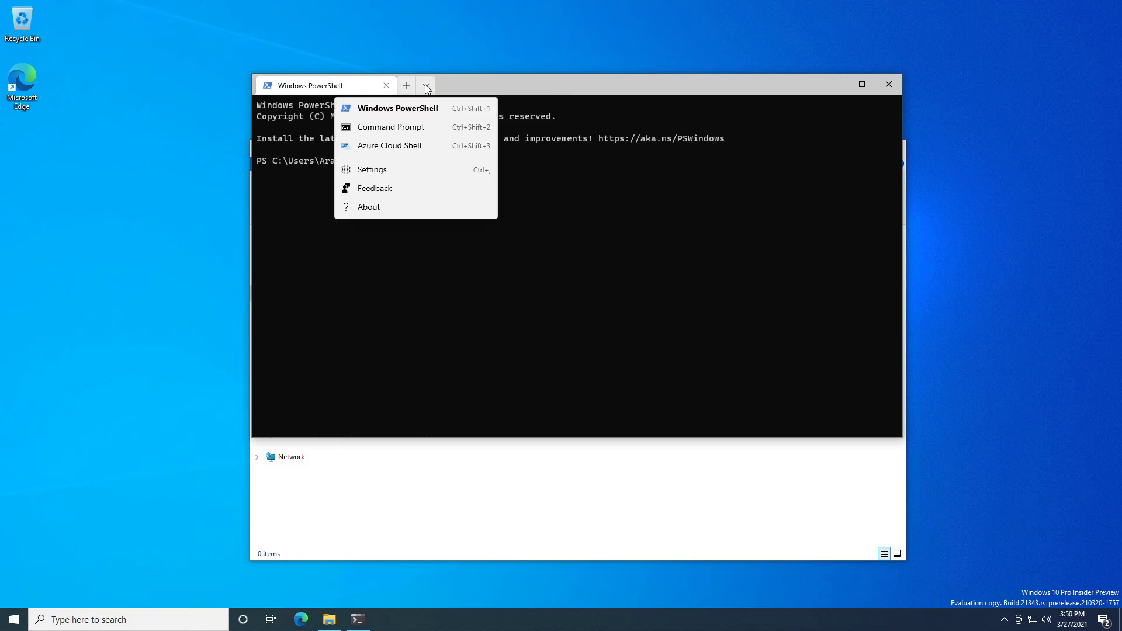
left_click(412, 125)
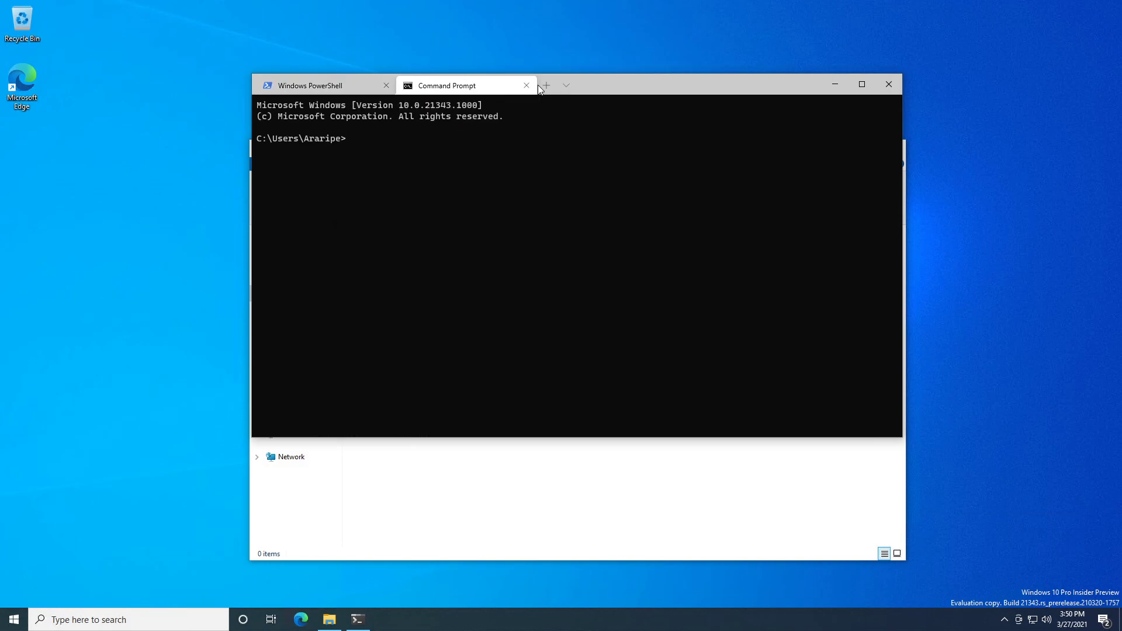
left_click(566, 85)
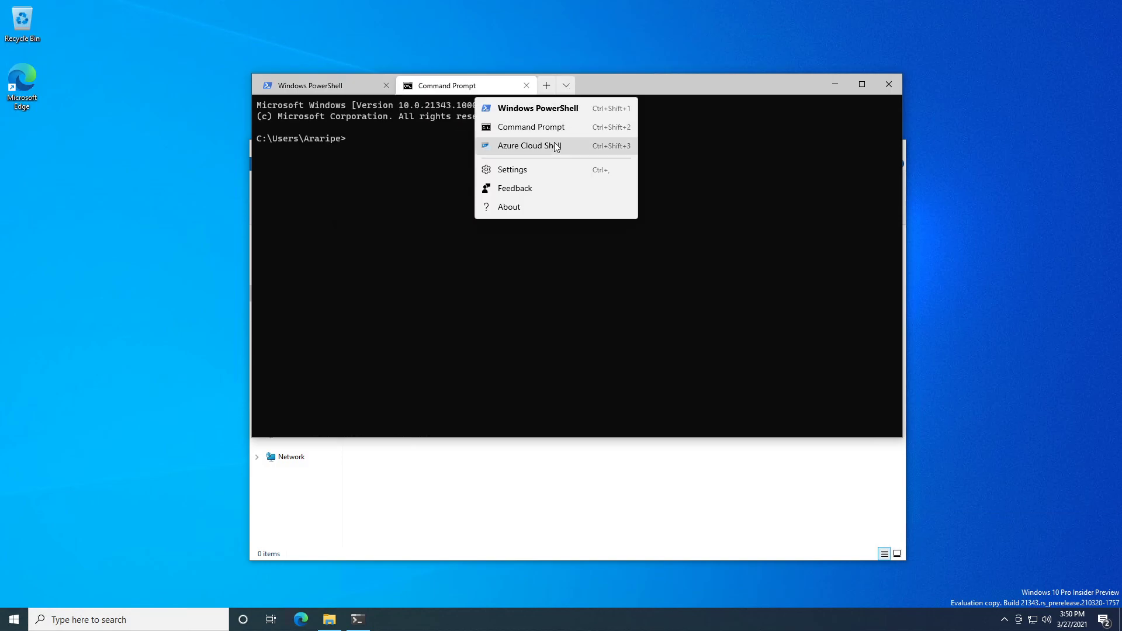
left_click(549, 170)
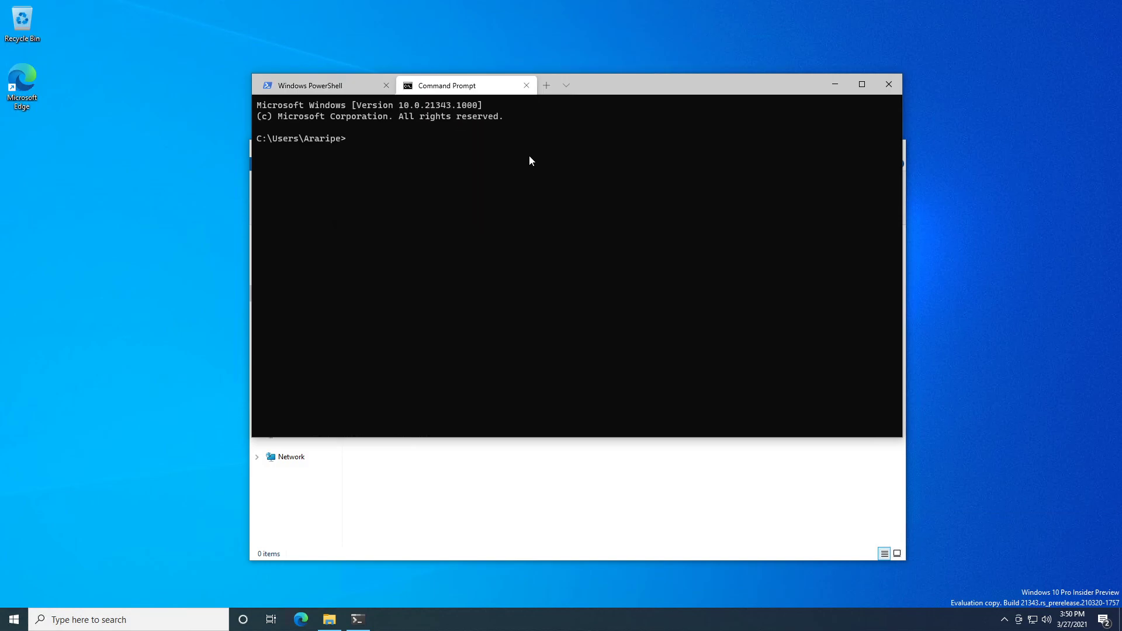
key("Escape")
Open Windows Settings and view the Sound page of the System category
left_click(14, 620)
left_click(12, 569)
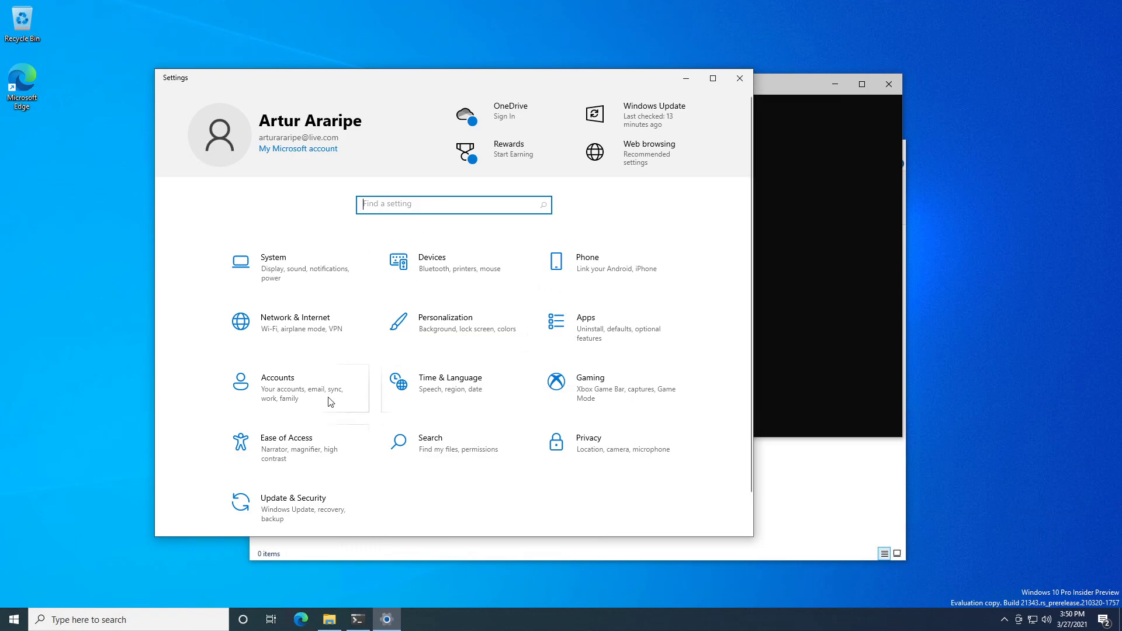
scroll(292, 440, "down", 1)
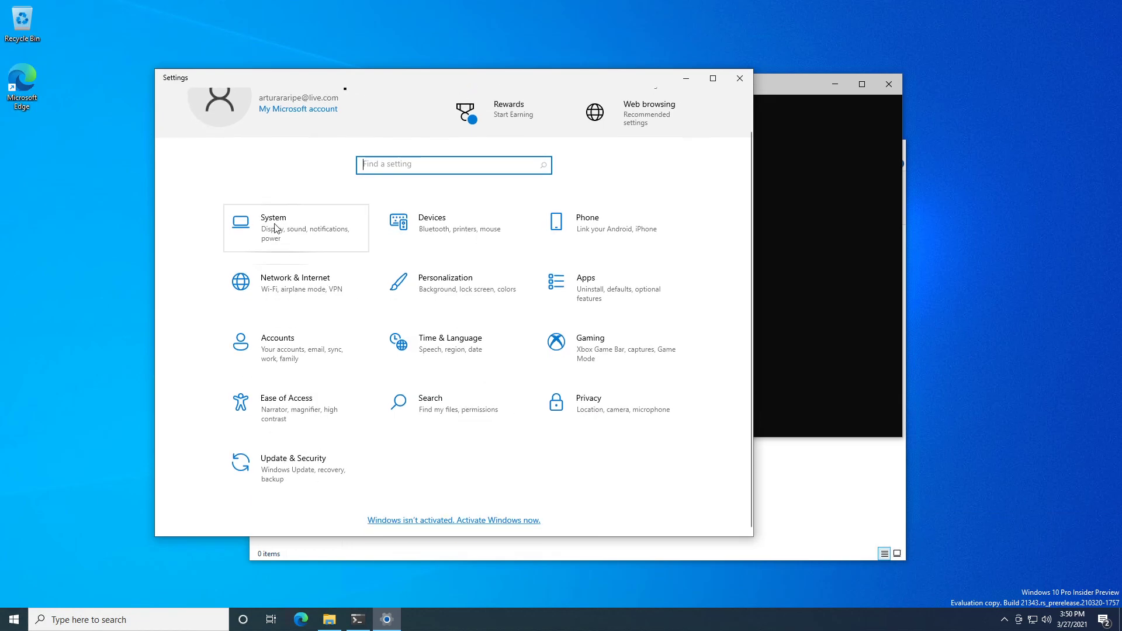
left_click(298, 223)
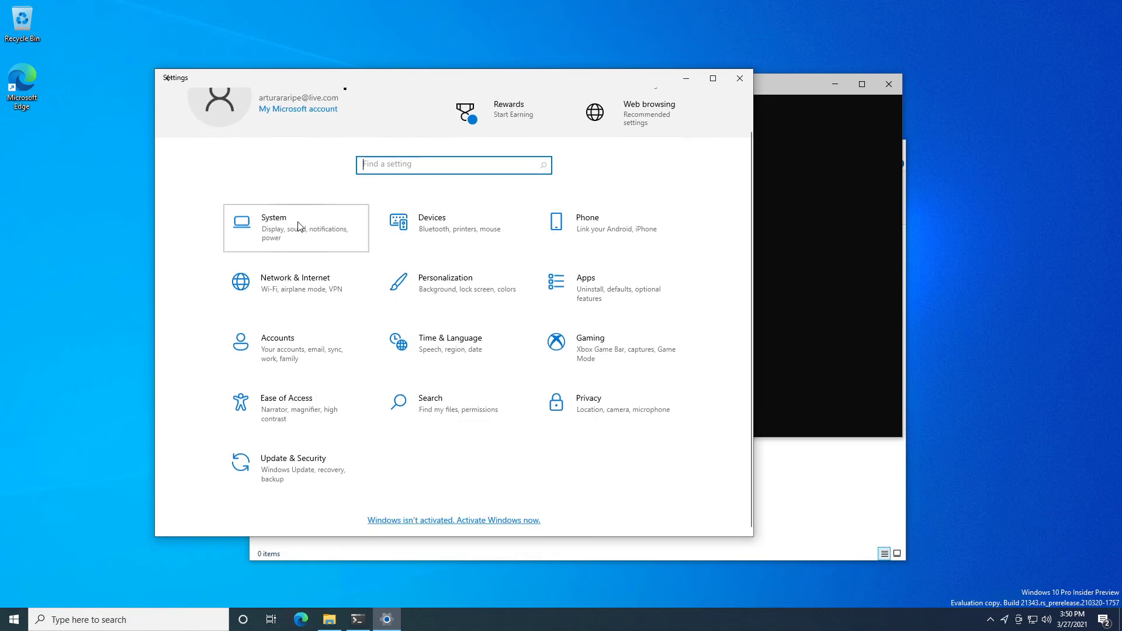
left_click(224, 221)
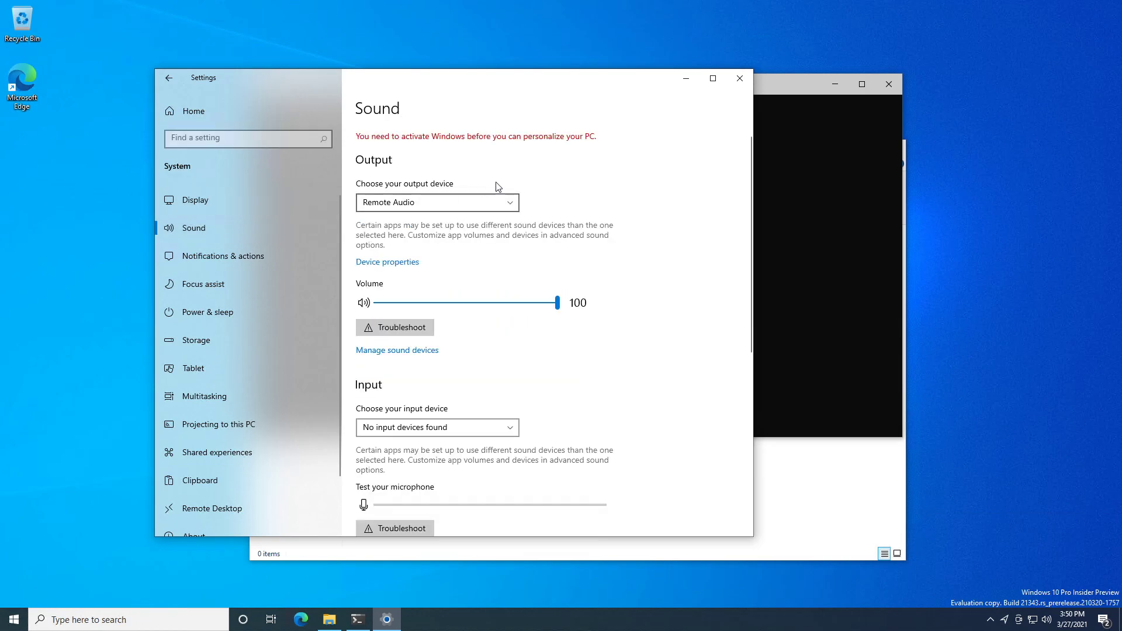
scroll(419, 176, "down", 3)
View the Notifications & actions, Focus assist and Power & sleep pages, then close Settings
left_click(225, 258)
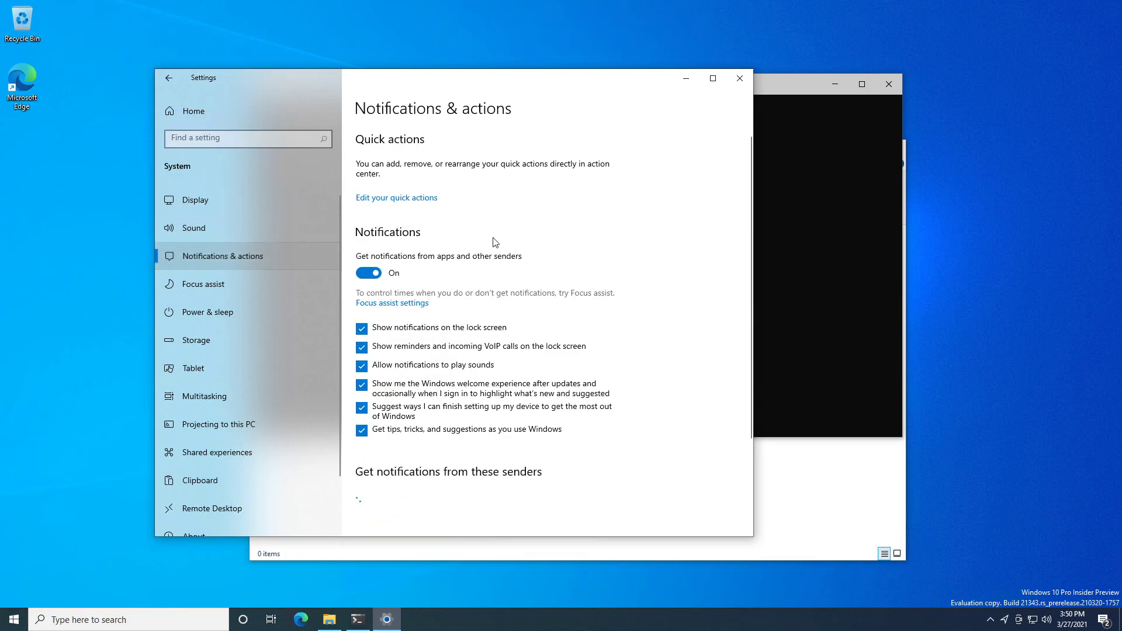
left_click(222, 287)
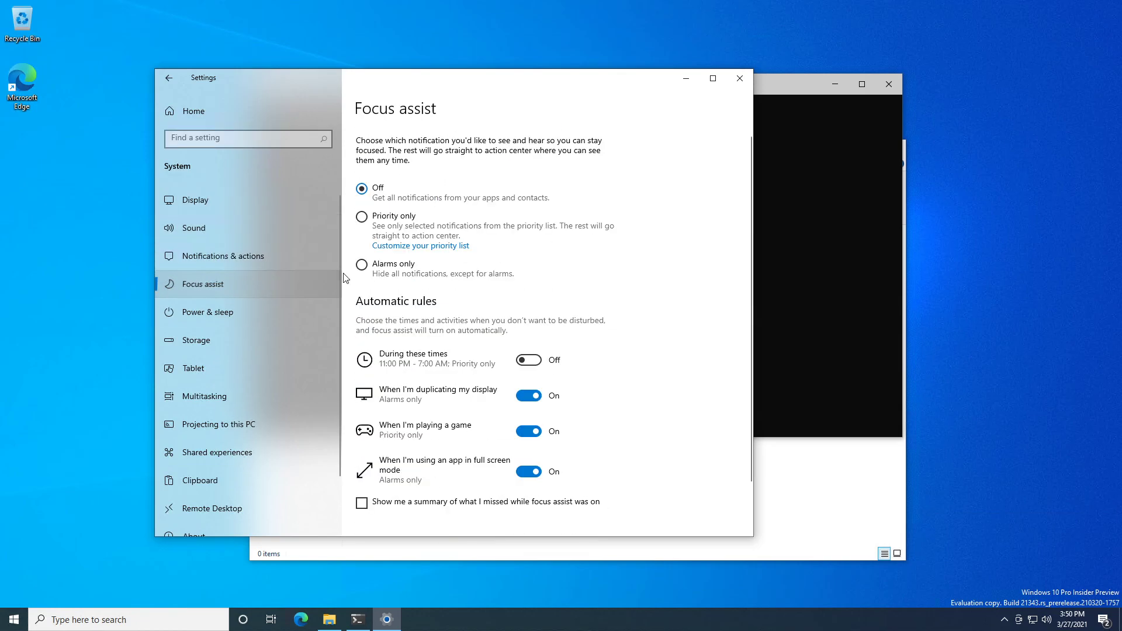
scroll(618, 322, "down", 2)
scroll(619, 322, "down", 1)
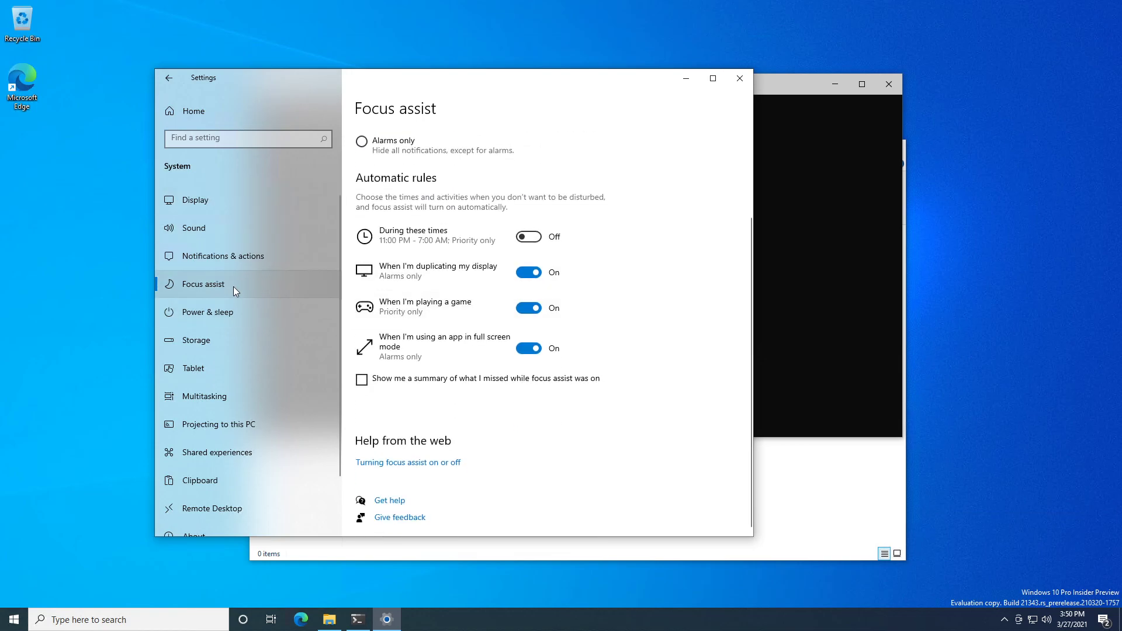
left_click(234, 318)
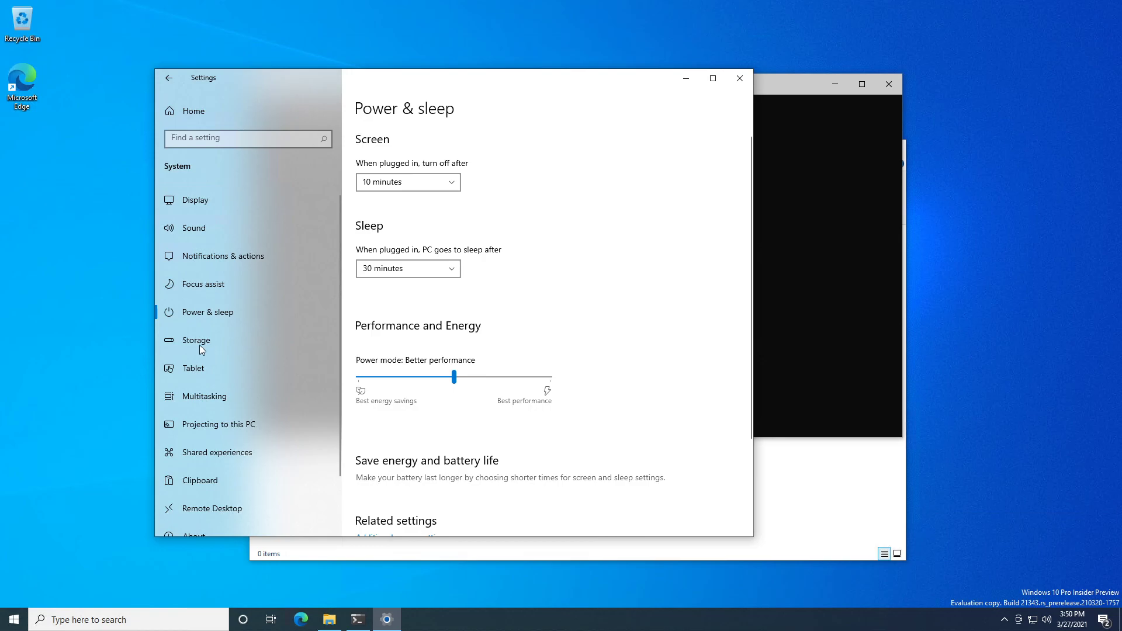
key("alt+F4")
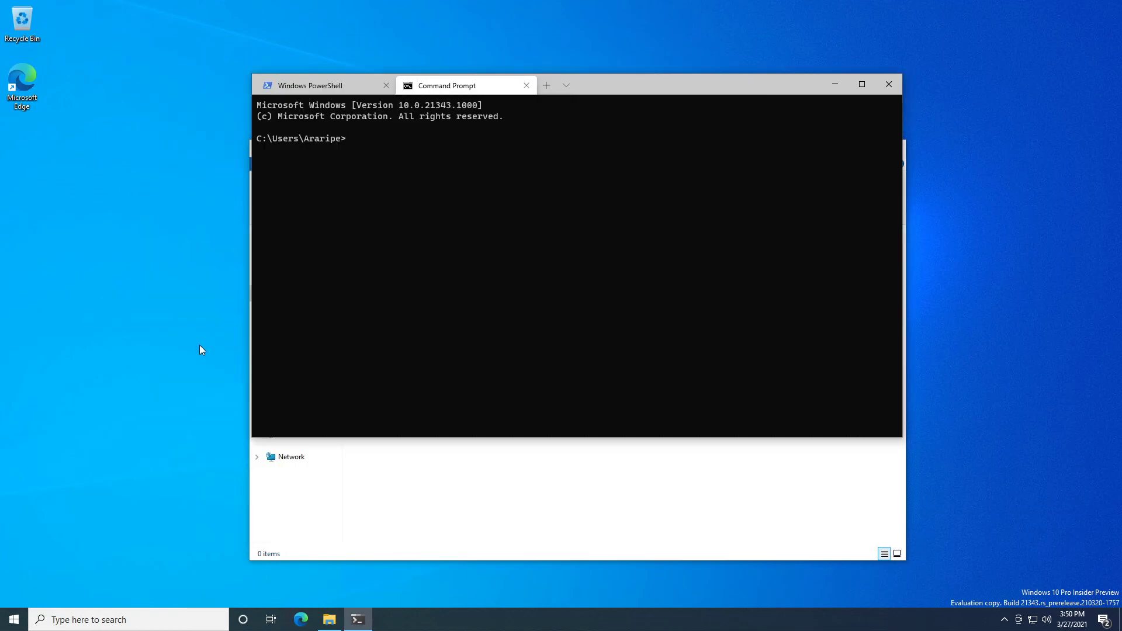
Reopen Windows Settings and browse the System category's Multitasking, Tablet and Storage pages
left_click(14, 619)
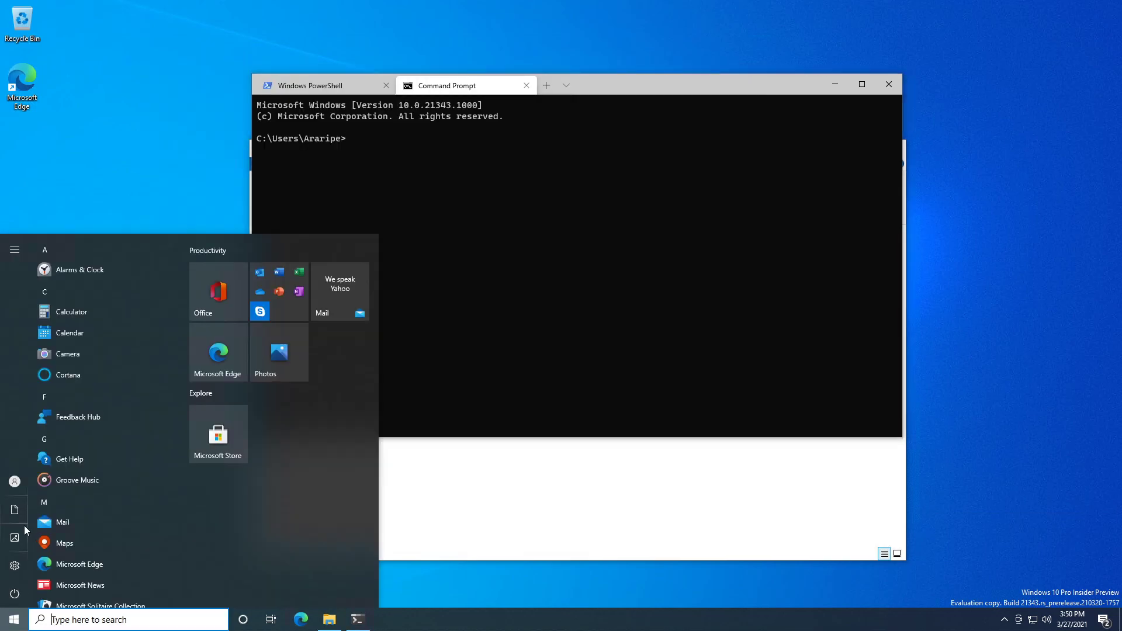
left_click(18, 560)
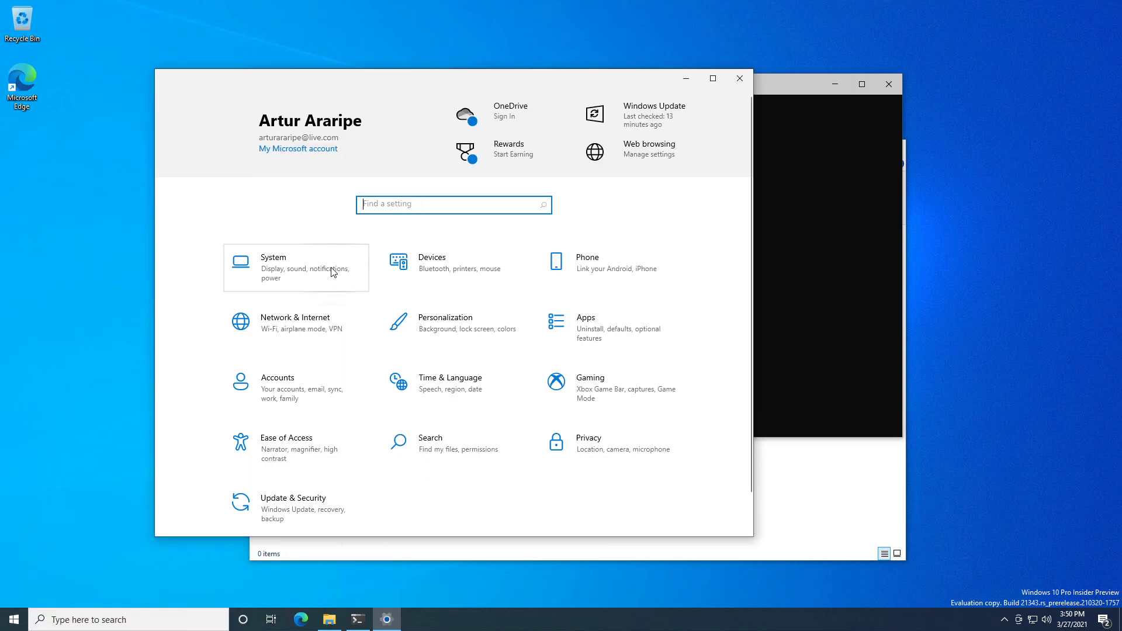
left_click(349, 267)
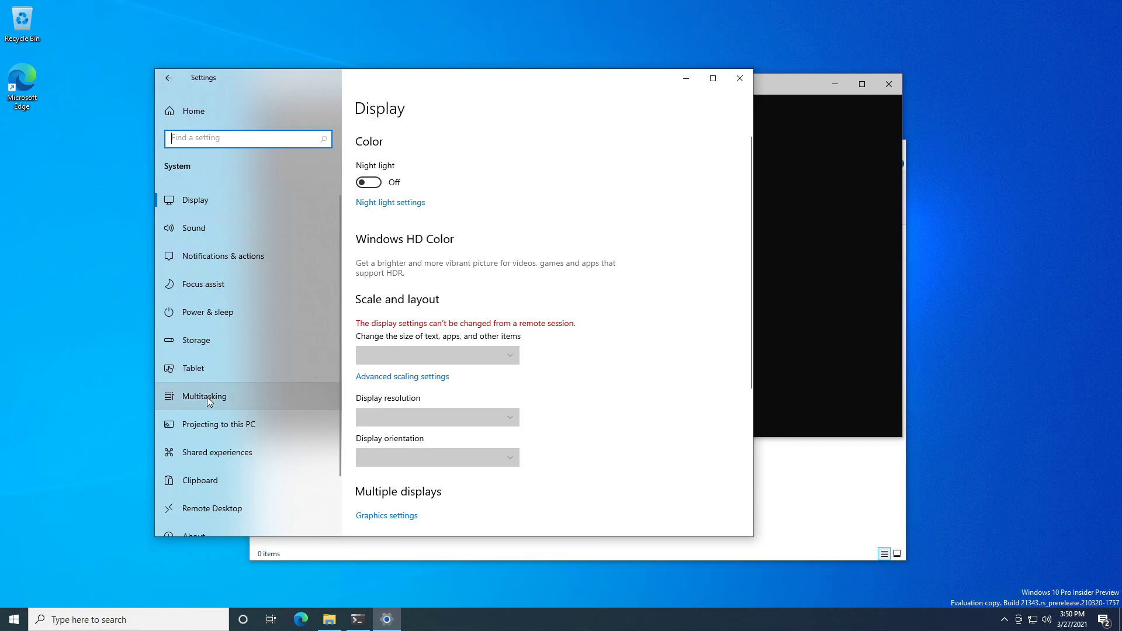
left_click(207, 397)
left_click(210, 367)
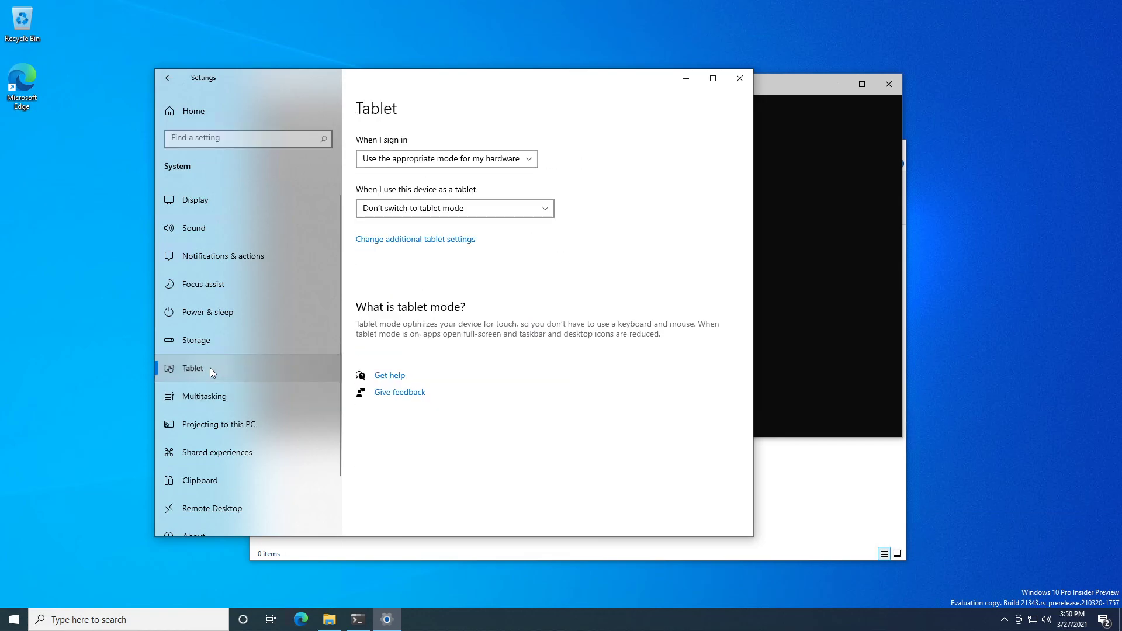
left_click(219, 345)
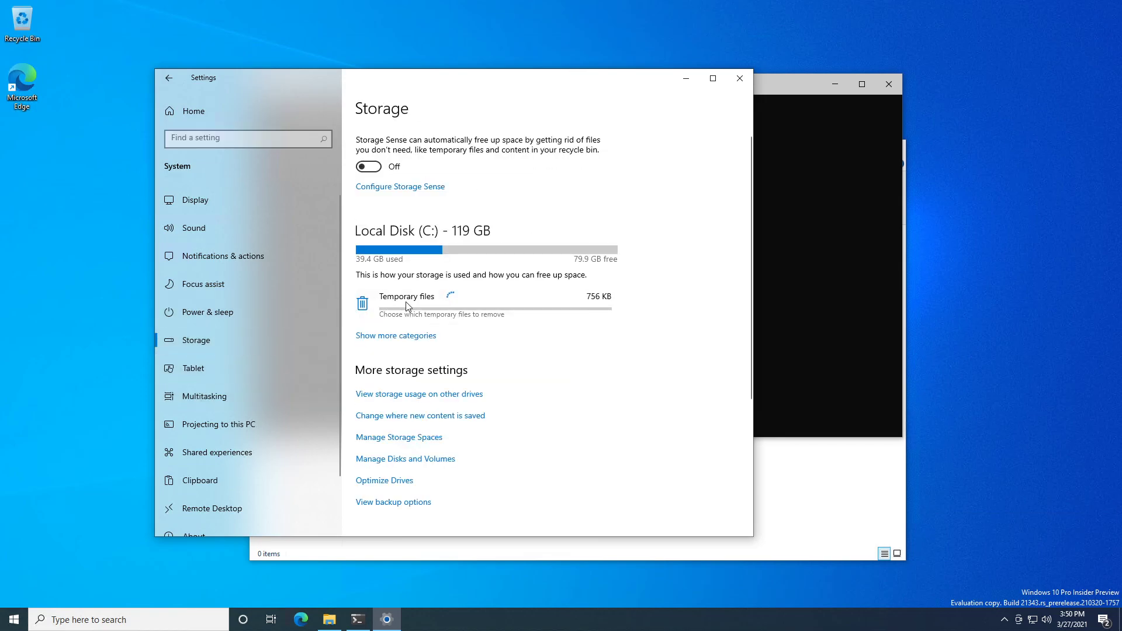
View the Shared experiences and Clipboard pages, then return to the Settings home page
scroll(325, 257, "down", 2)
left_click(228, 388)
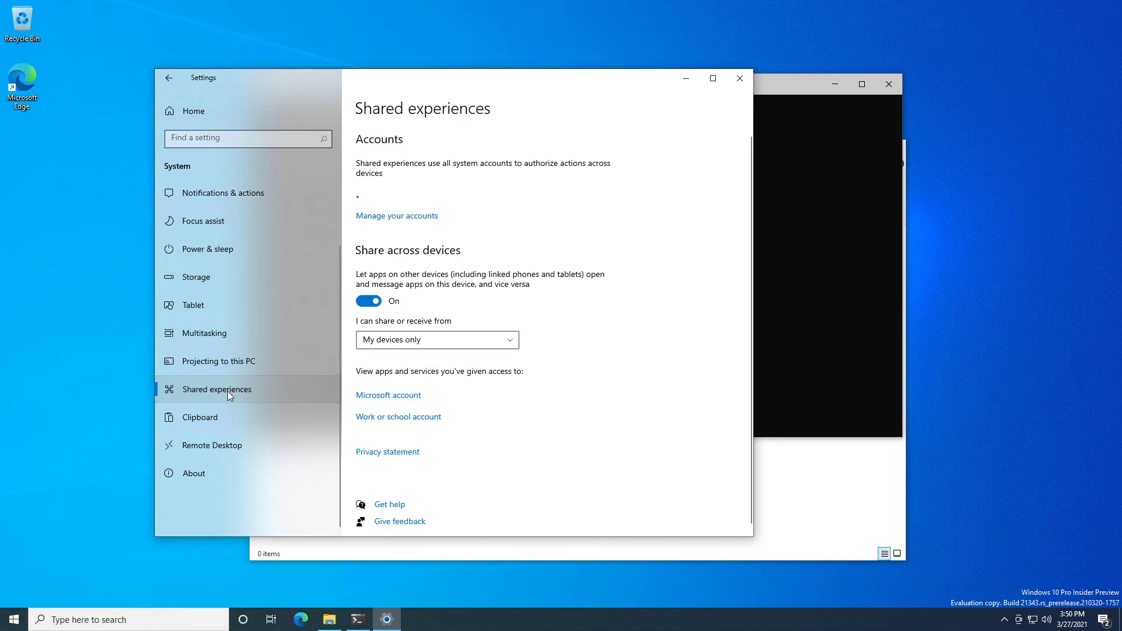
left_click(219, 418)
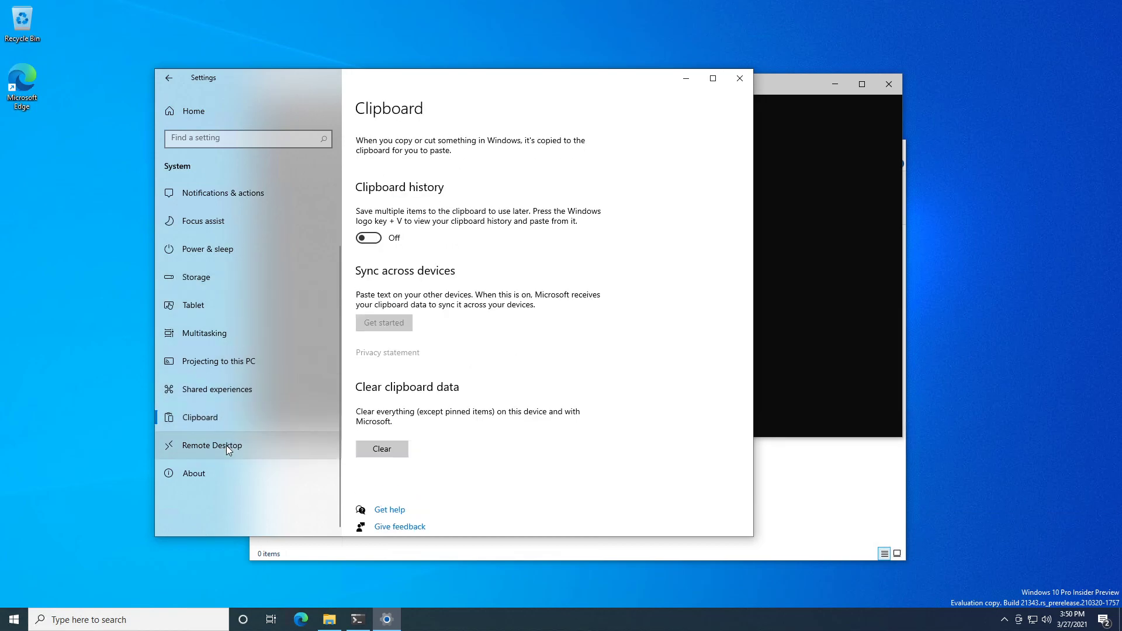
left_click(169, 78)
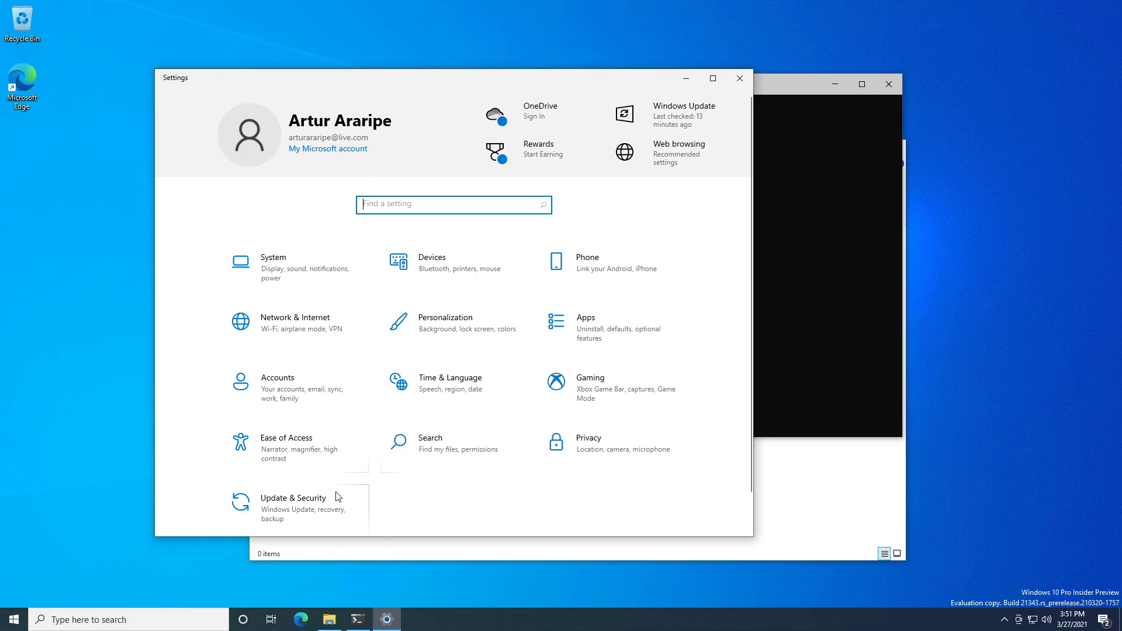
Open the Background page of the Personalization settings and reposition the Settings window
left_click(472, 323)
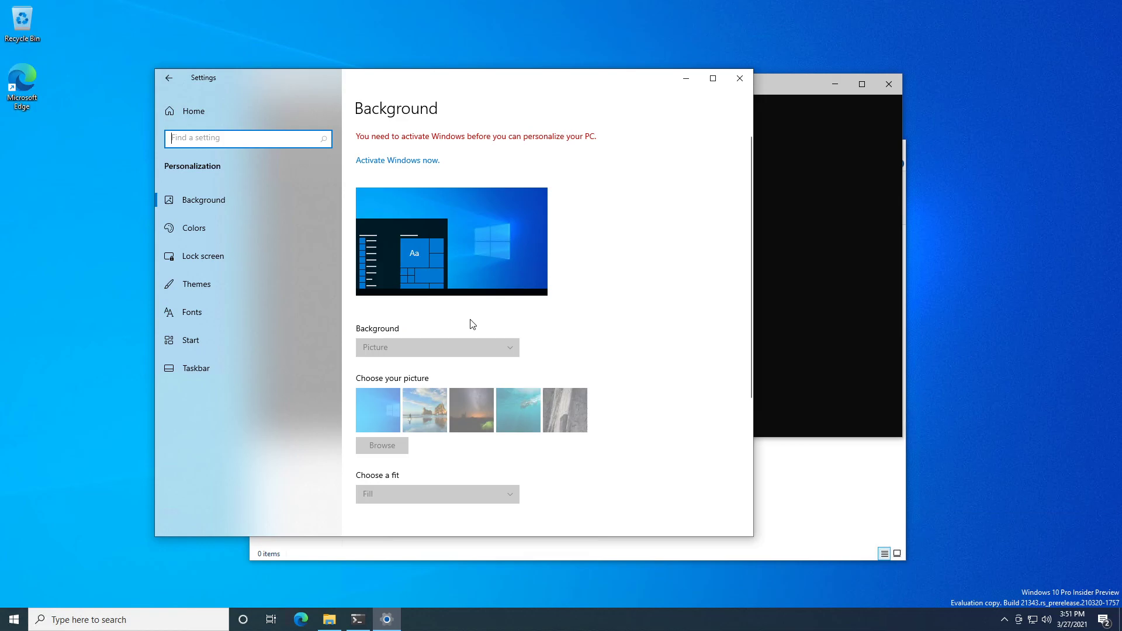
scroll(441, 238, "down", 4)
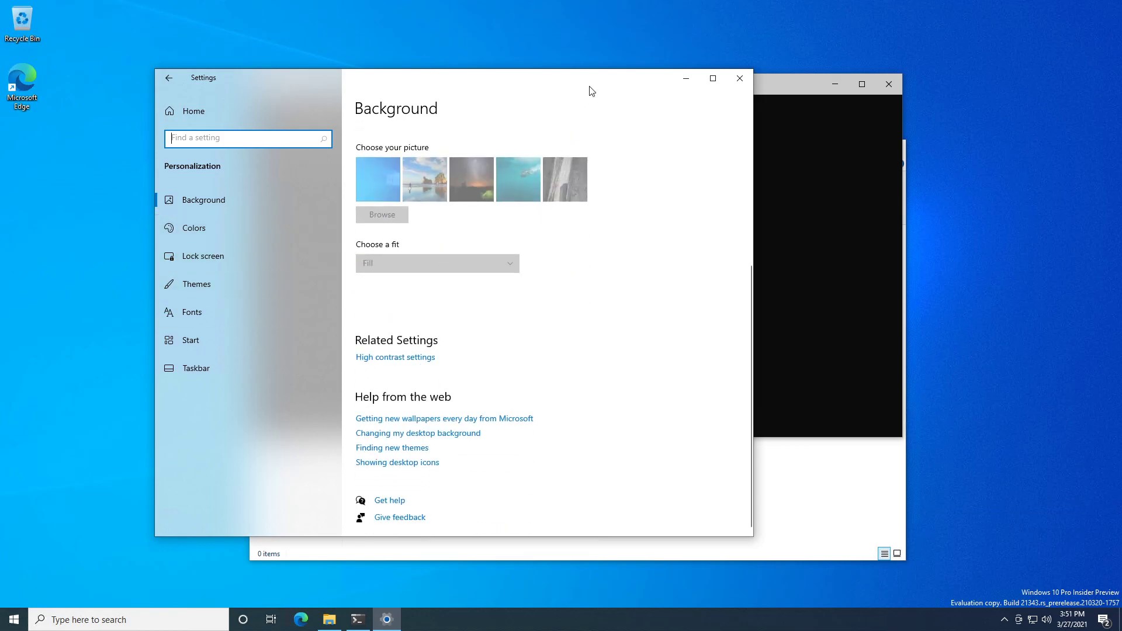
left_click_drag(502, 85, 588, 121)
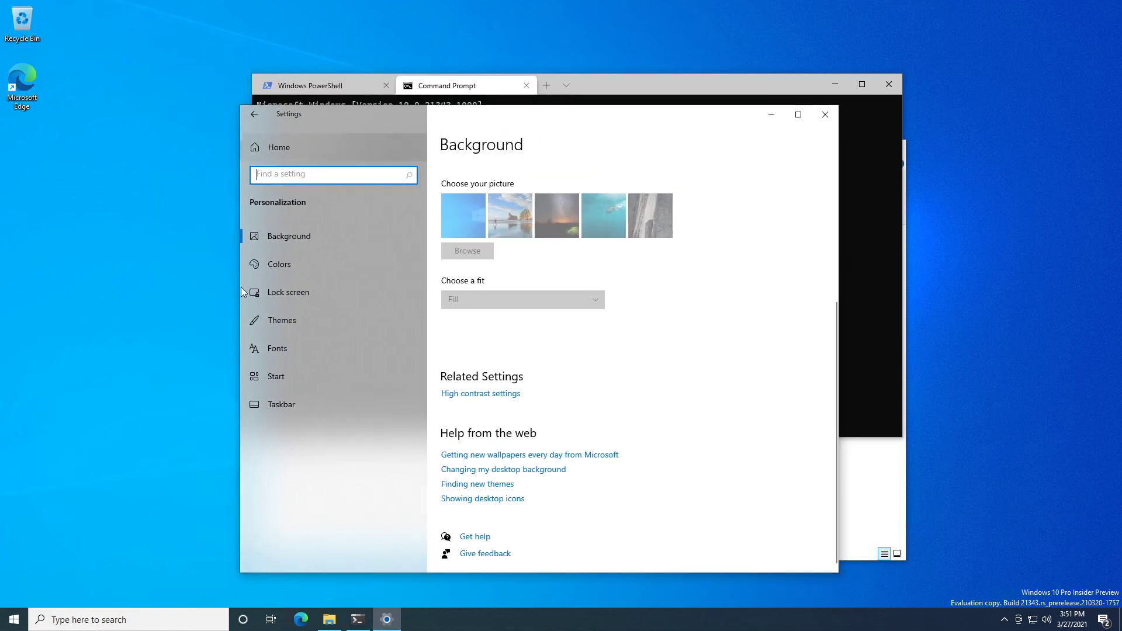
Create a second virtual desktop from Task View
left_click(14, 620)
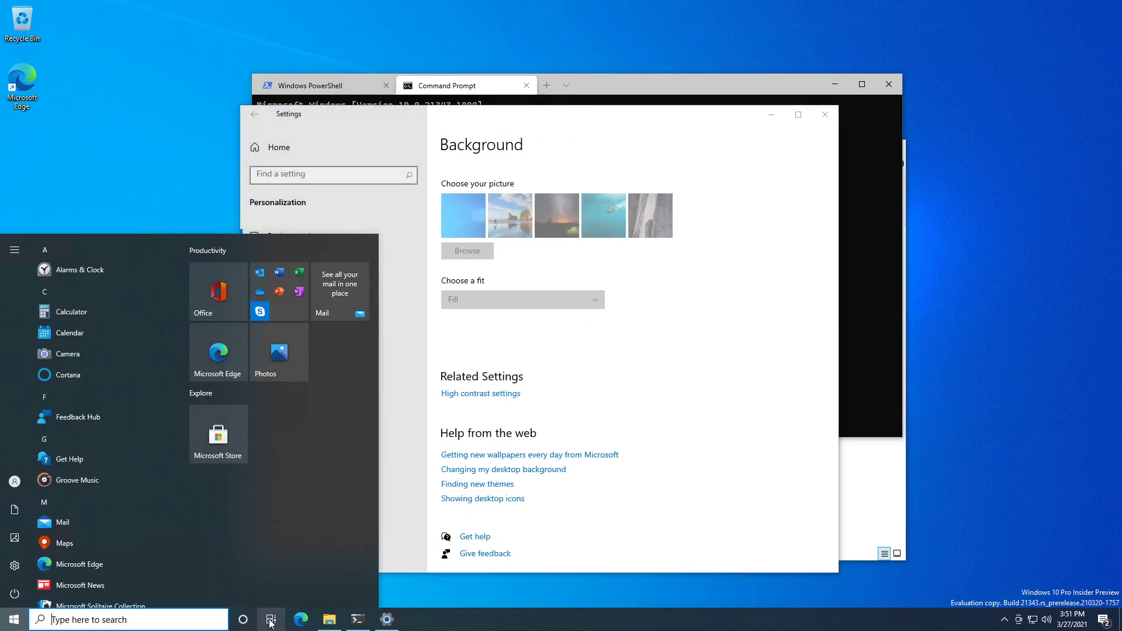
left_click(272, 621)
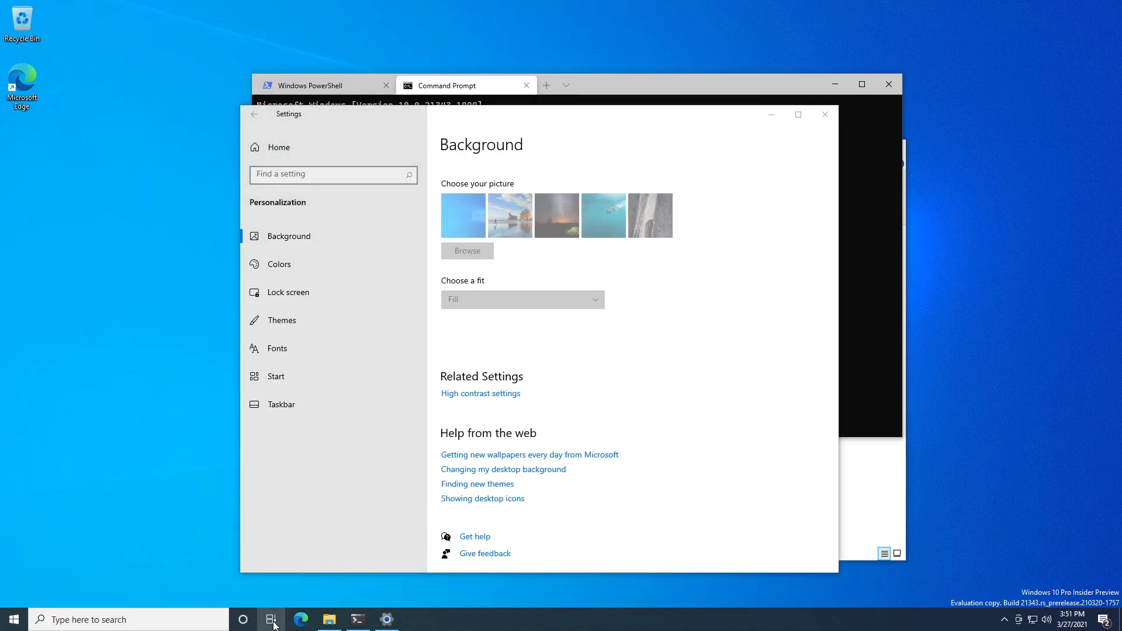
left_click(273, 623)
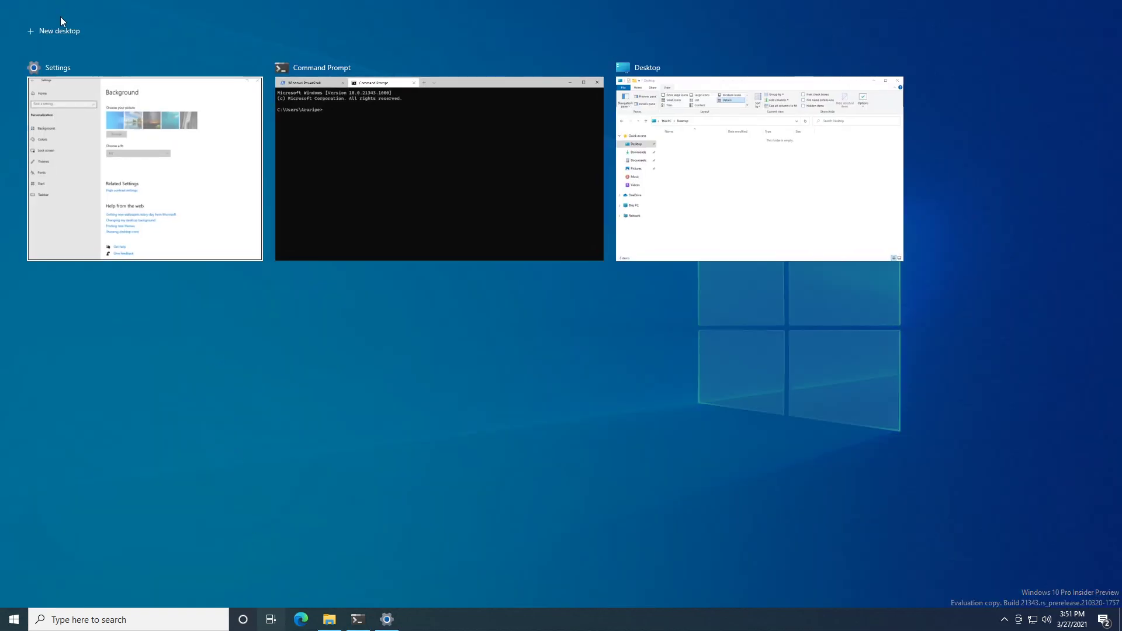
left_click(62, 31)
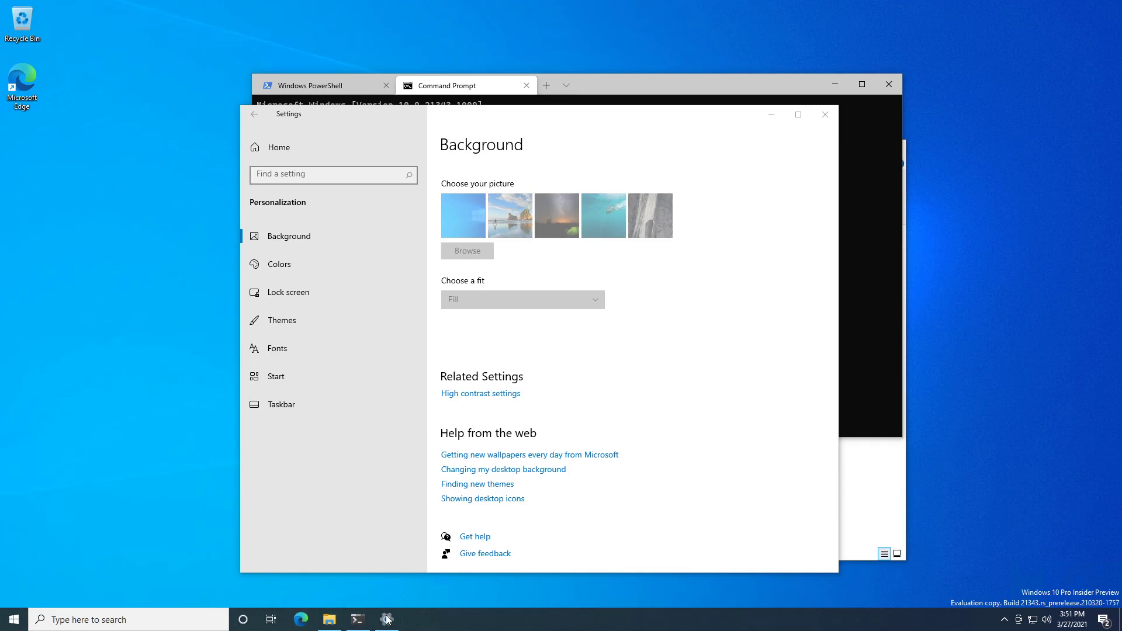
Switch to Desktop 2, try selection rectangles on its empty area, and return to Desktop 1
left_click(275, 622)
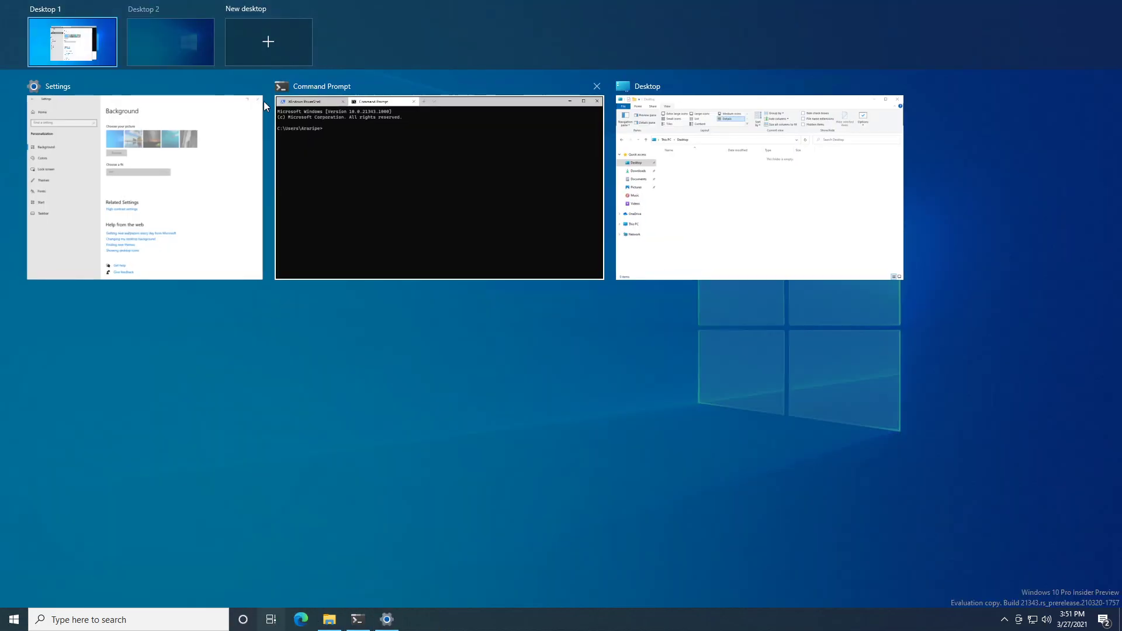
left_click(186, 54)
left_click_drag(193, 32, 786, 471)
left_click_drag(487, 131, 522, 197)
left_click_drag(211, 323, 837, 243)
left_click(272, 620)
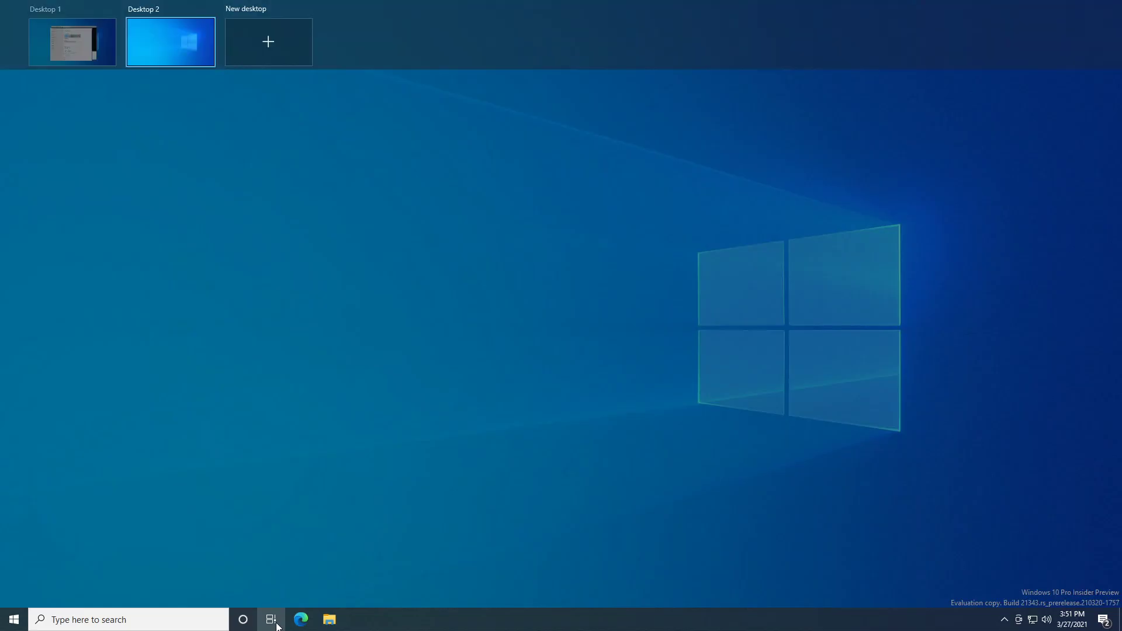
left_click(85, 29)
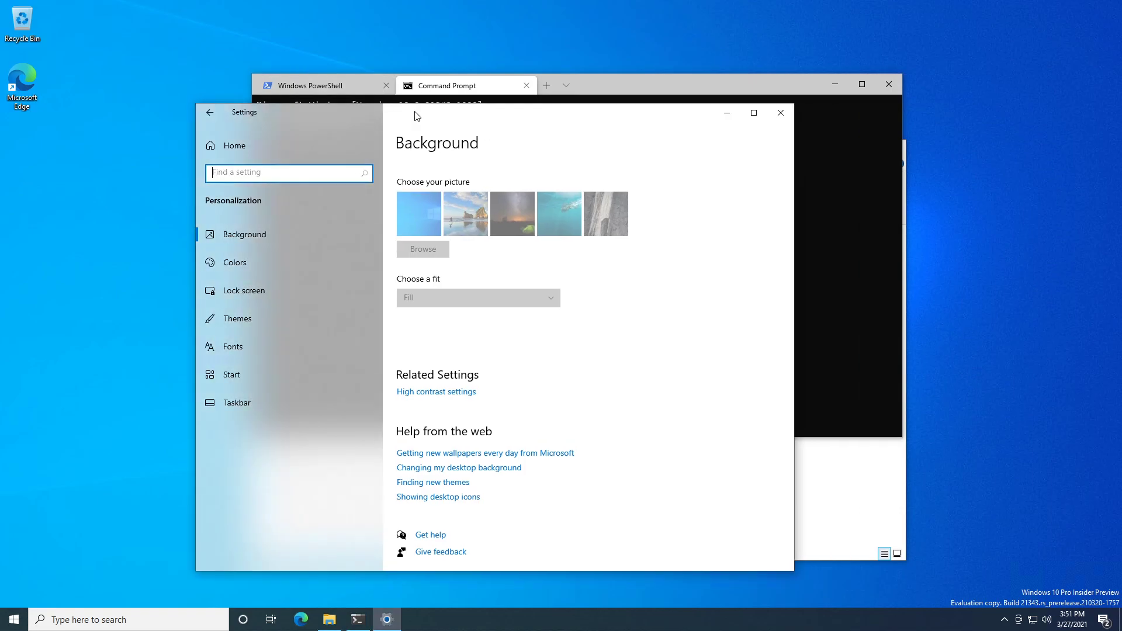
Reposition the Settings window, then minimize Settings and Windows Terminal, leaving the Desktop folder window open
left_click_drag(432, 195, 331, 162)
left_click_drag(417, 165, 472, 110)
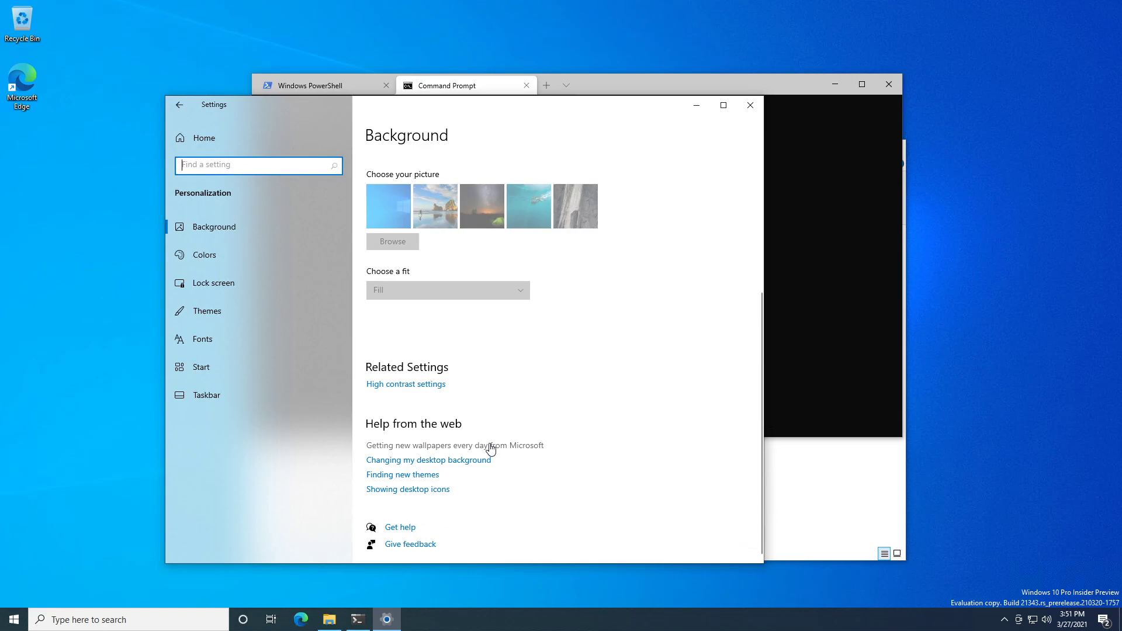
left_click(697, 105)
left_click(834, 85)
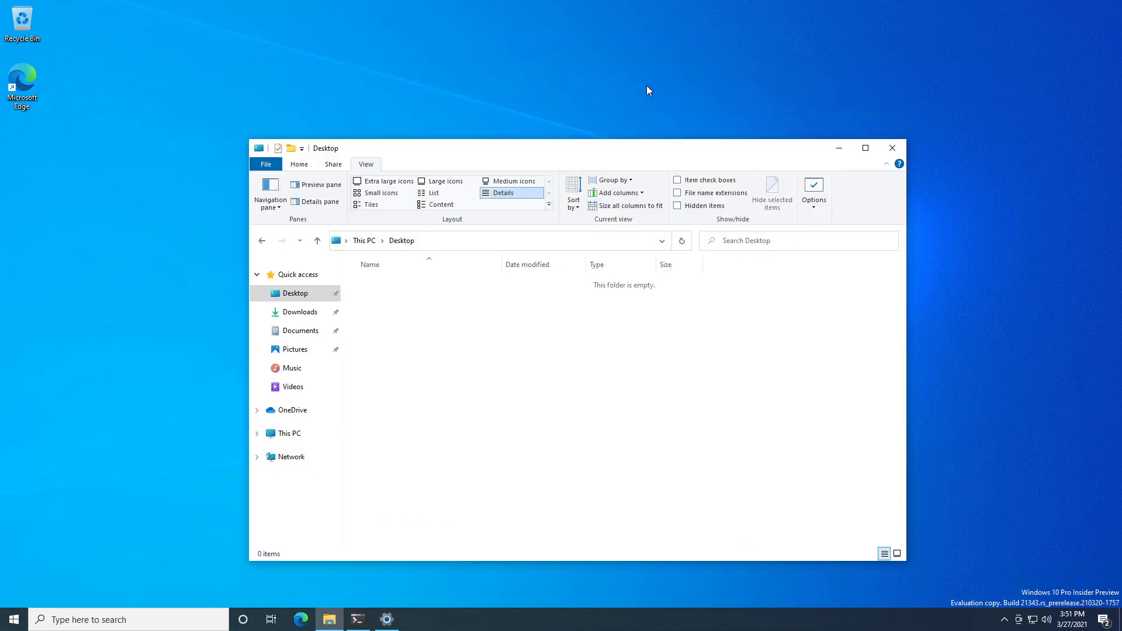
Bring the Settings window back briefly, then minimize both Settings and the Desktop folder window
left_click(386, 618)
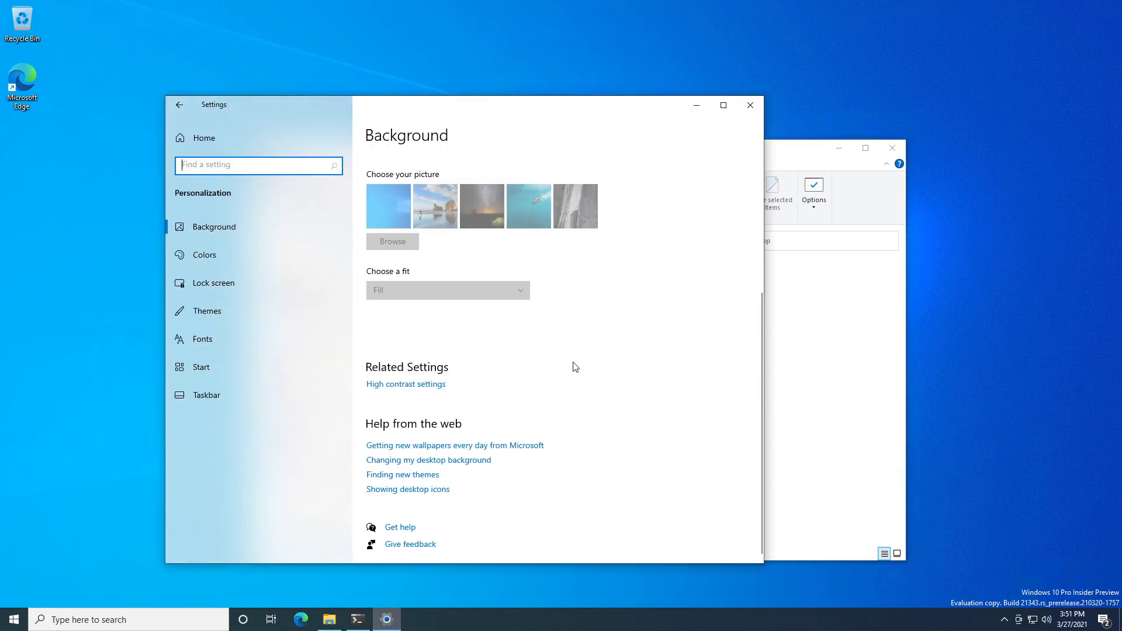
left_click(696, 105)
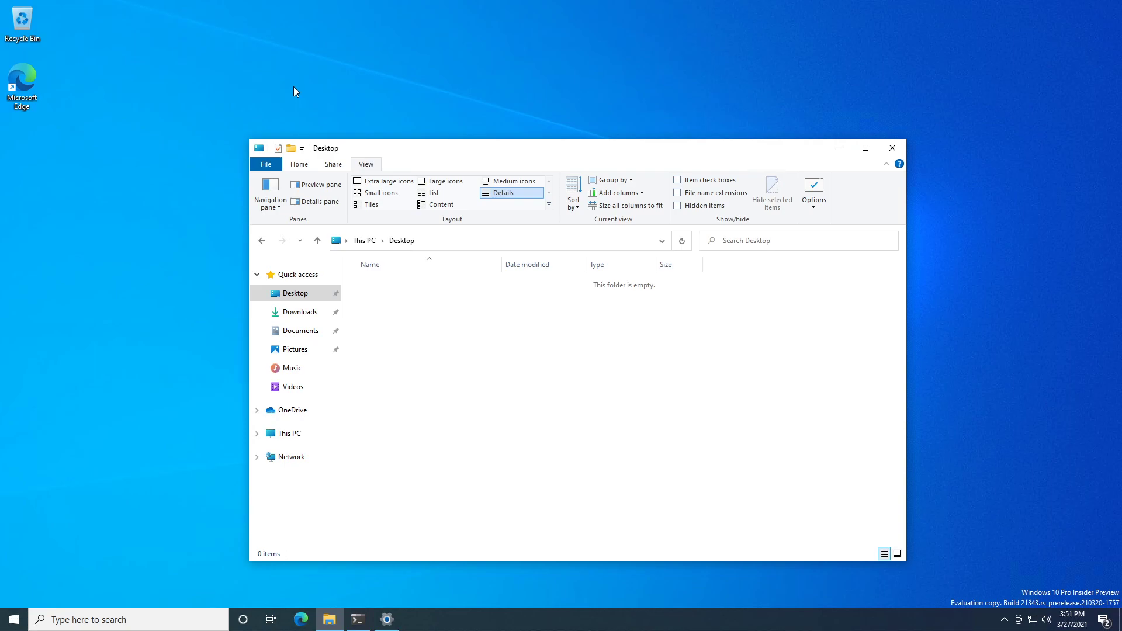
left_click(839, 148)
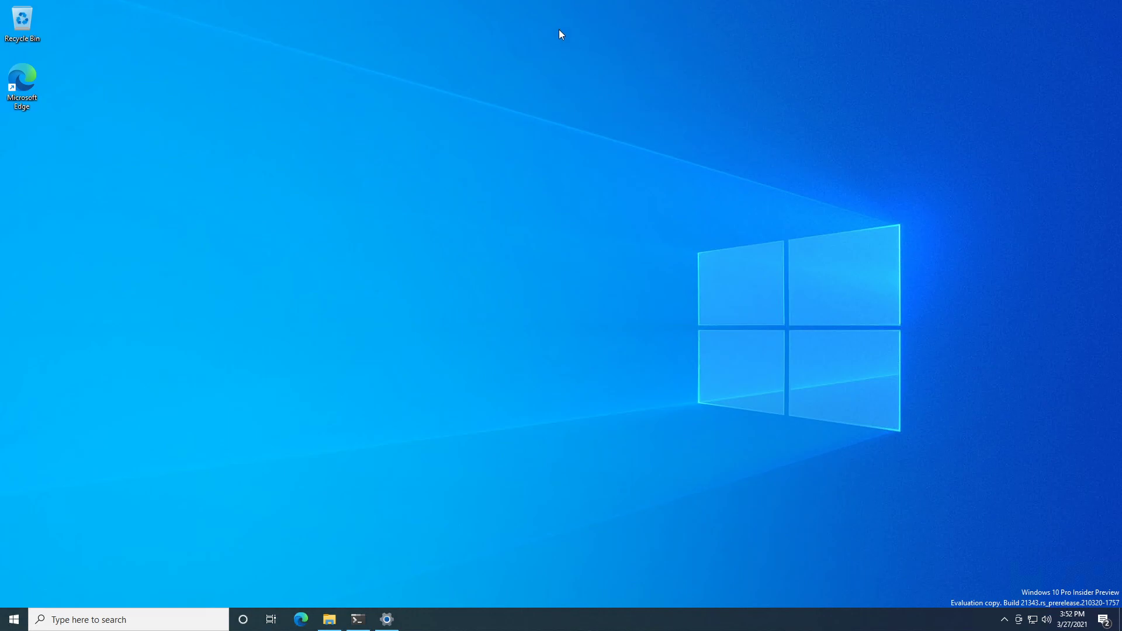
Minimize the full-screen remote session to reveal the host desktop, then restore the session
mouse_move(551, 1)
mouse_move(612, 3)
left_click(678, 7)
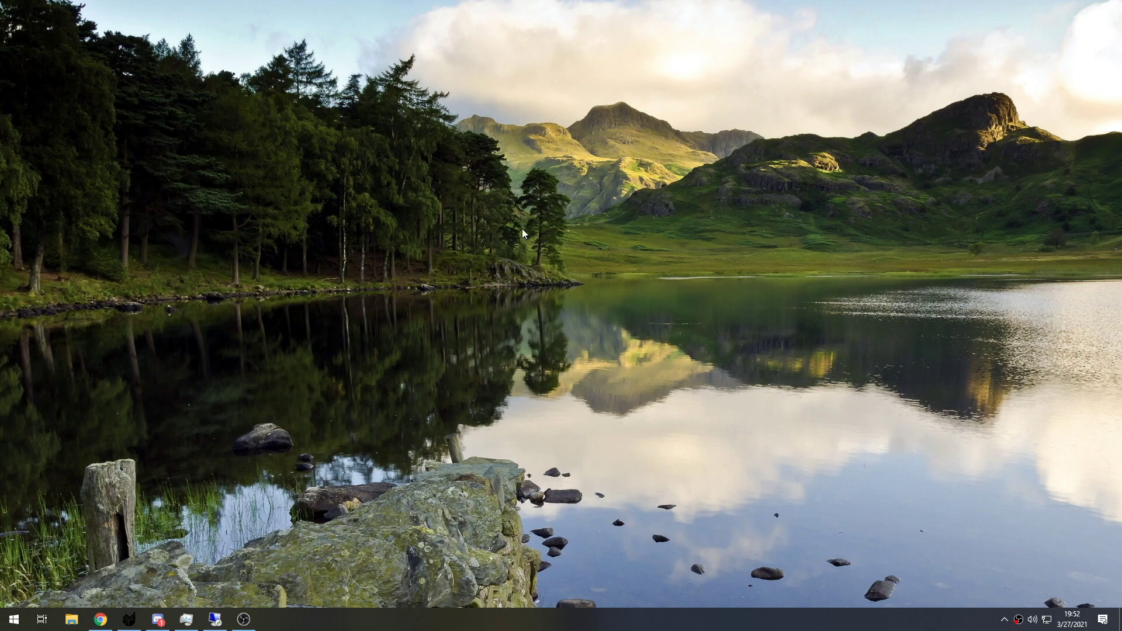
left_click(214, 620)
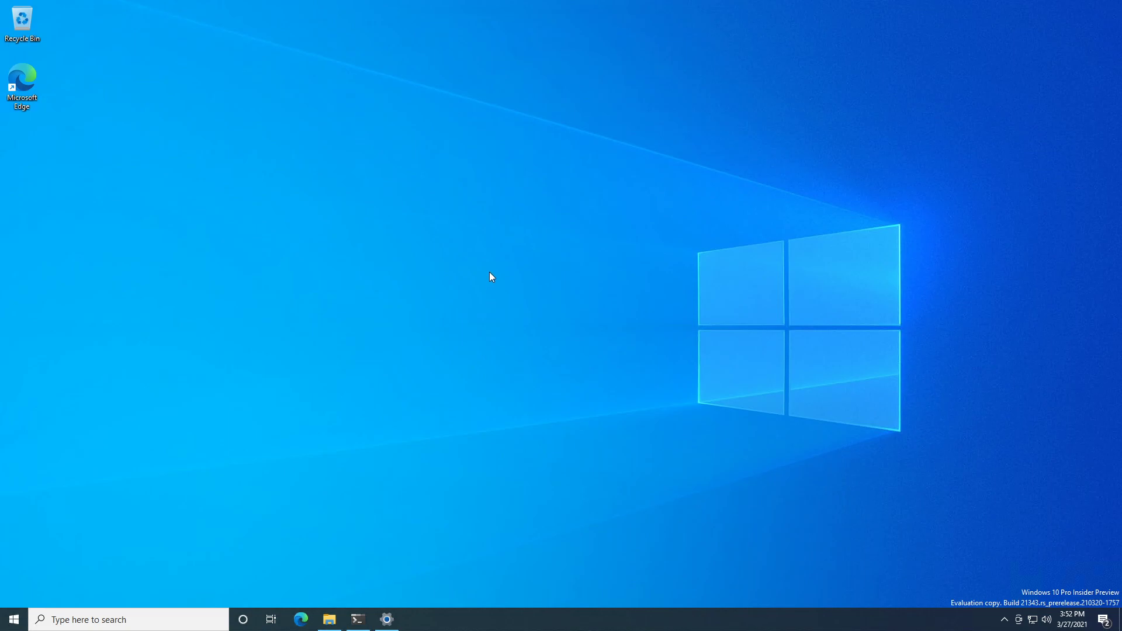
Examine the app icons in the Start menu's full app list, returning to the beginning of the list
left_click(14, 620)
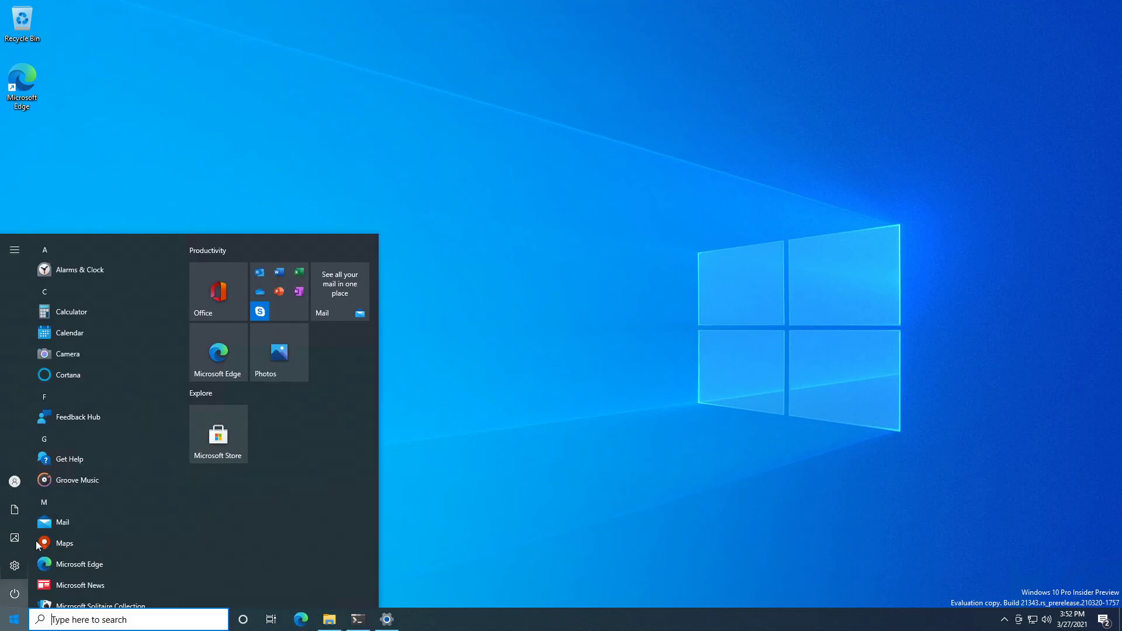
scroll(119, 367, "down", 2)
scroll(120, 369, "down", 10)
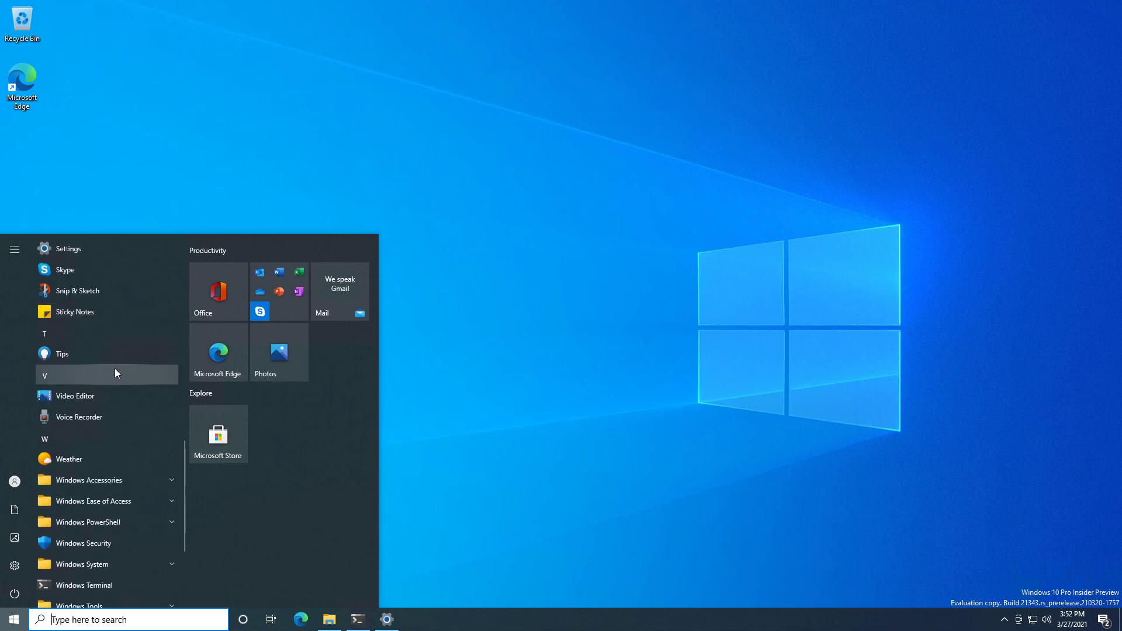
scroll(109, 383, "up", 5)
scroll(112, 354, "down", 5)
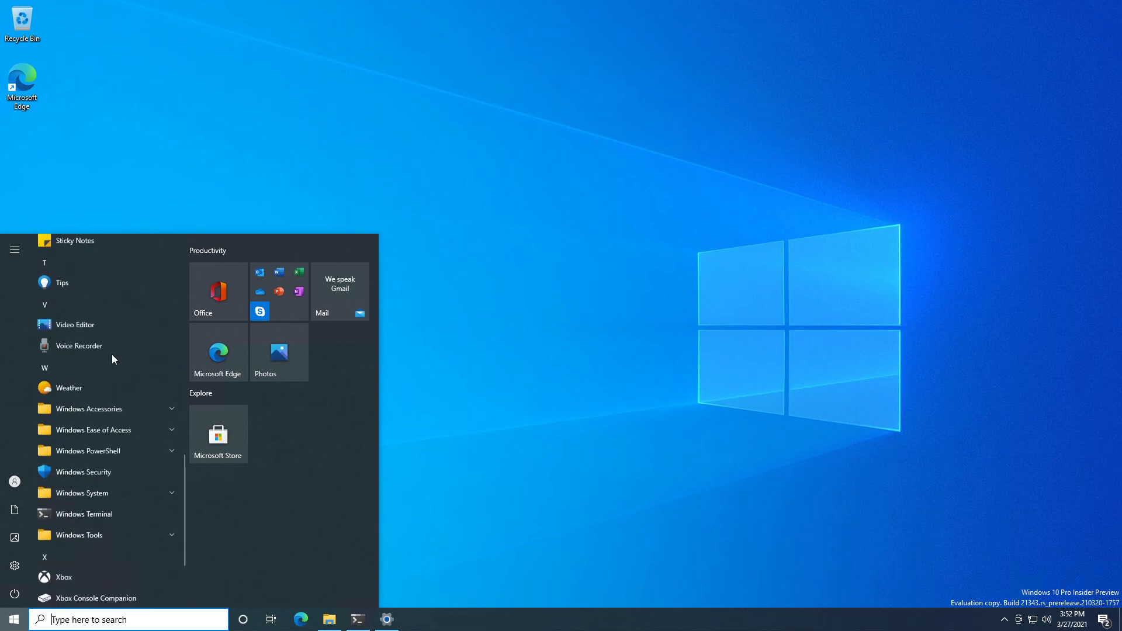
scroll(113, 351, "up", 5)
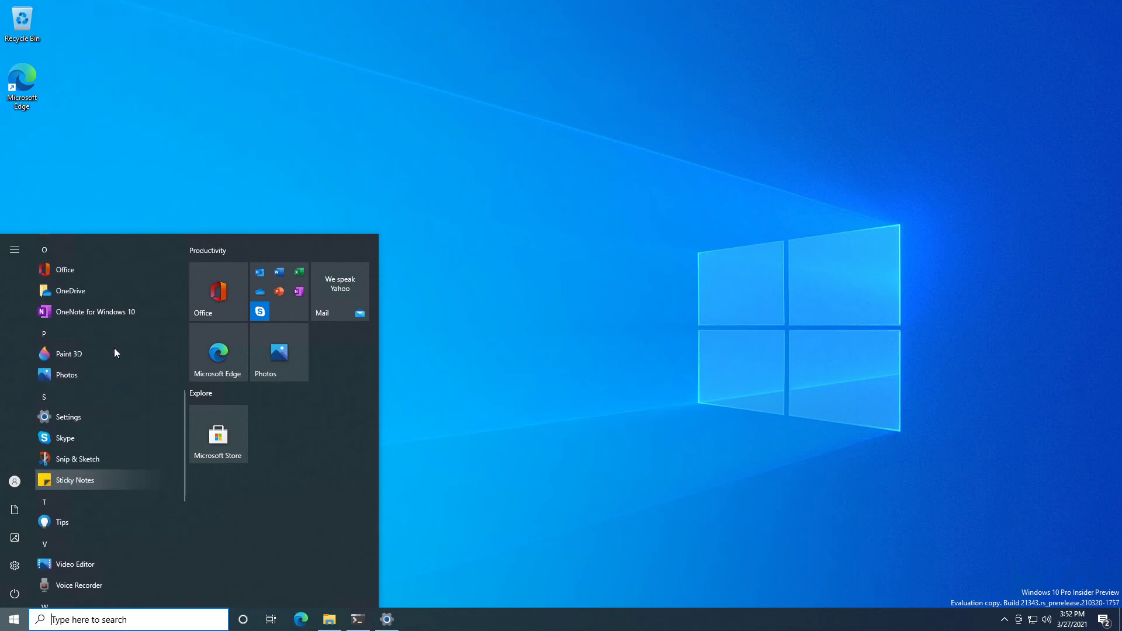
scroll(118, 307, "up", 5)
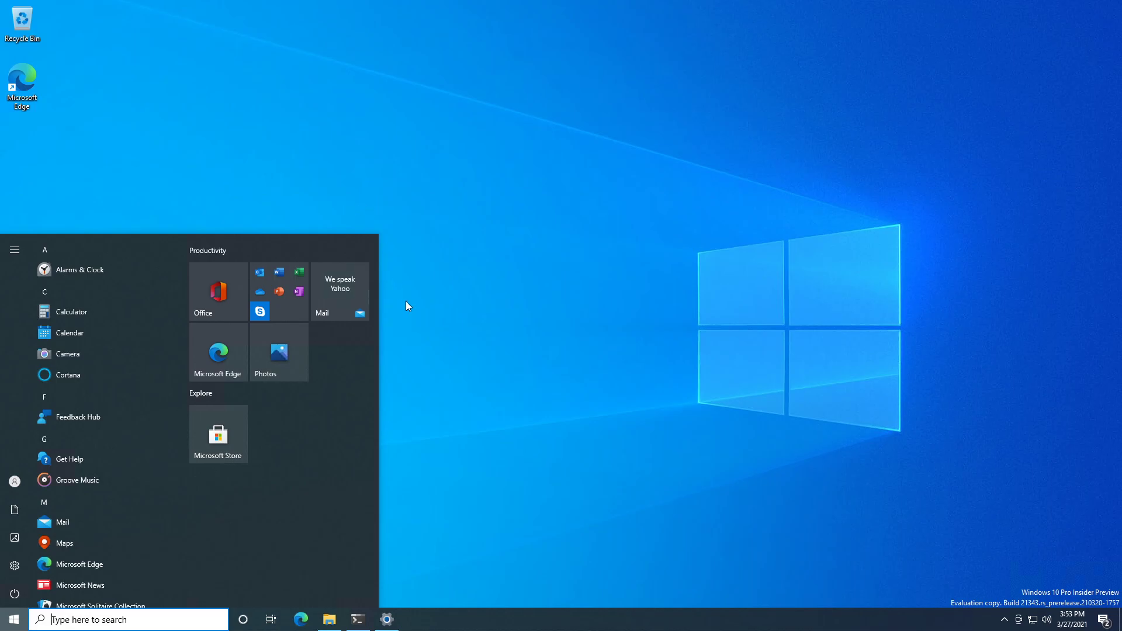
Search Windows for "control" and open Control Panel from the results
left_click(128, 619)
type("control")
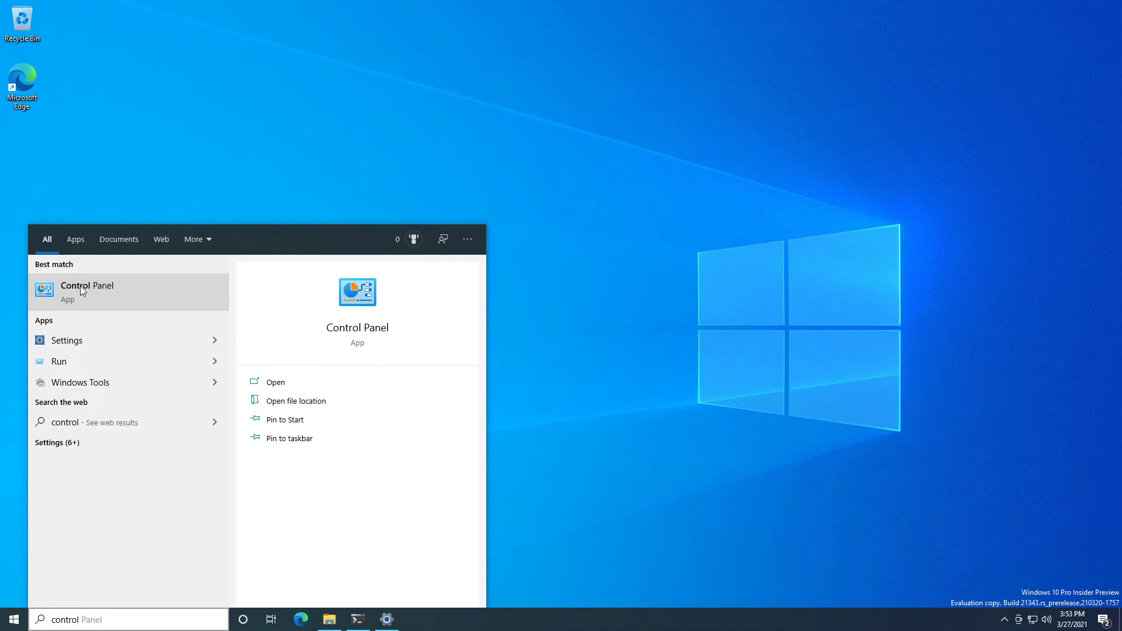
left_click(77, 281)
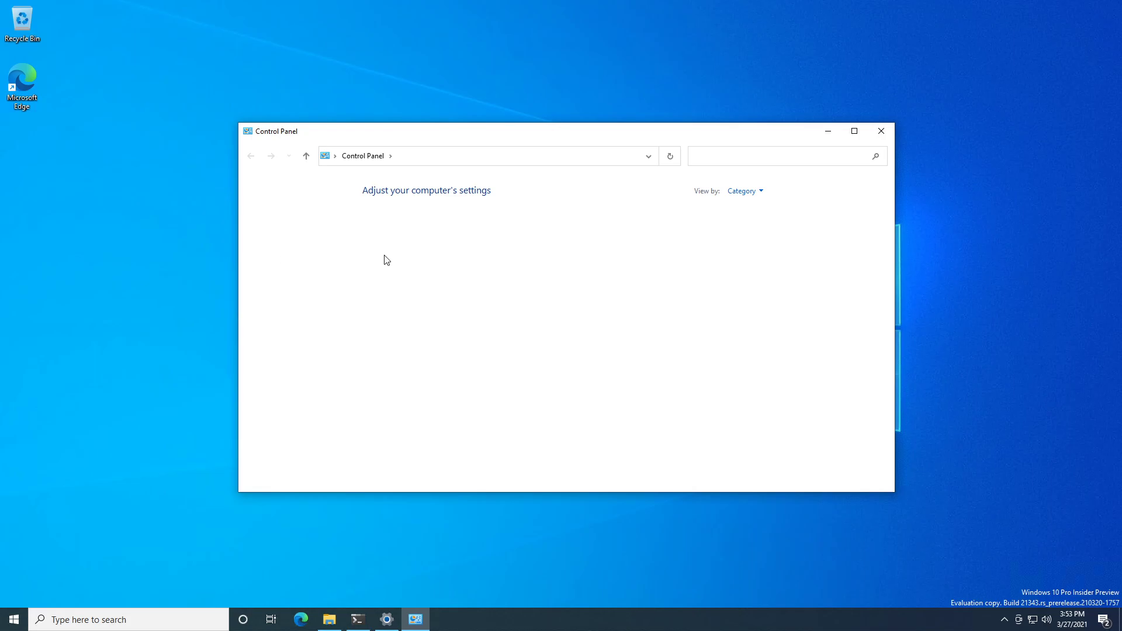
Reposition the Control Panel window and check its address history list
left_click_drag(704, 137, 701, 144)
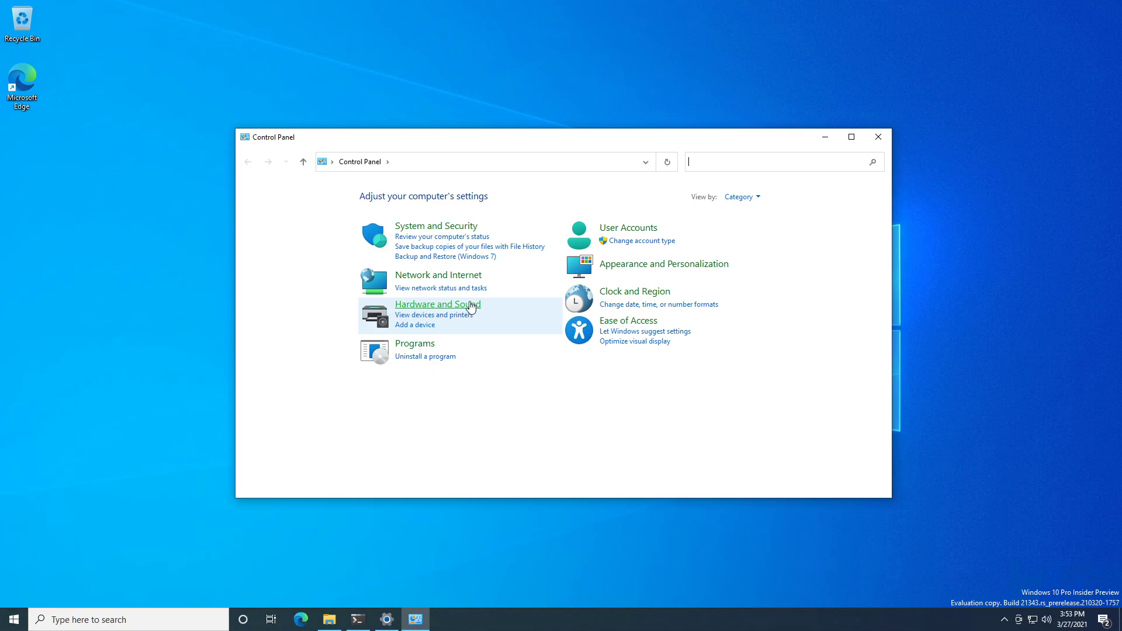
left_click_drag(538, 145, 589, 146)
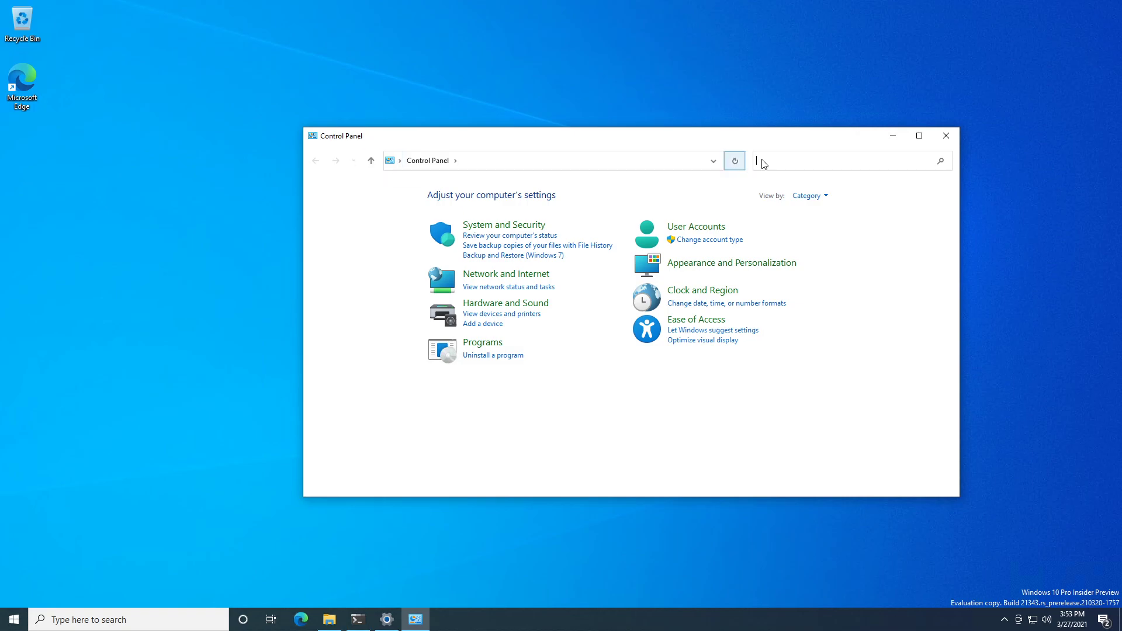
left_click(713, 164)
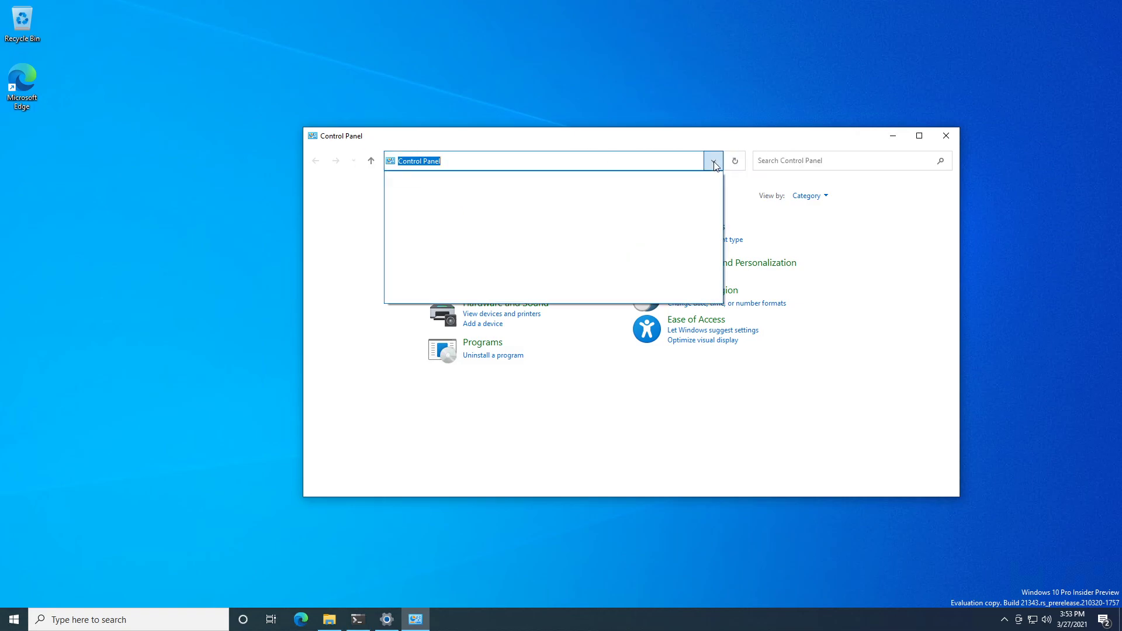
left_click(714, 164)
Move the Control Panel window around the desktop, then close it
left_click_drag(520, 138, 352, 104)
left_click_drag(247, 111, 522, 116)
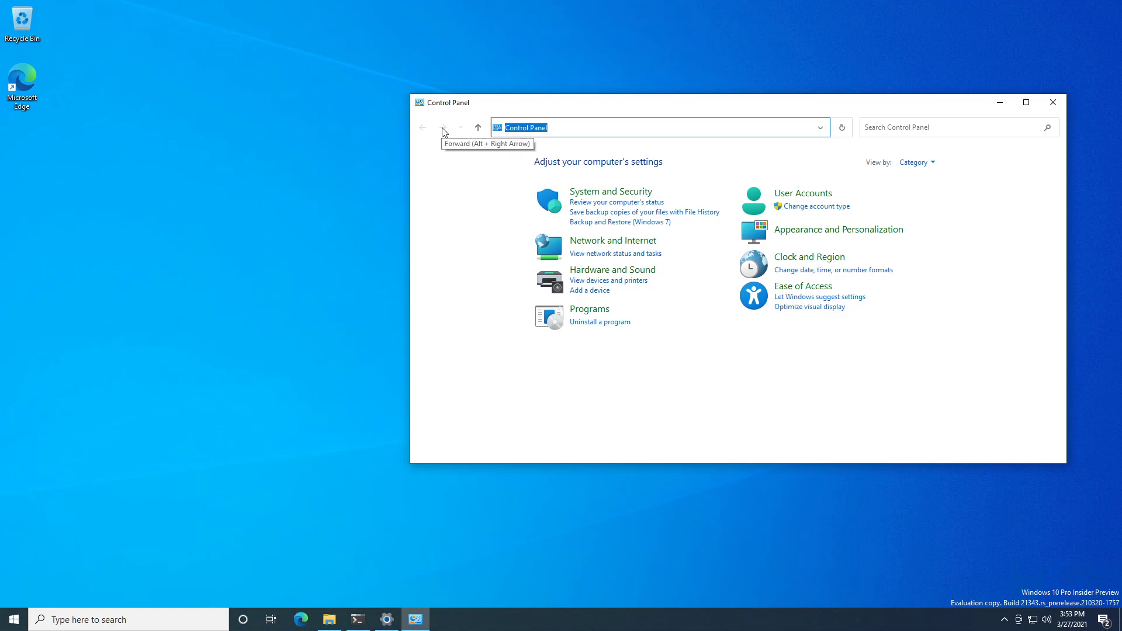
left_click_drag(618, 105, 604, 113)
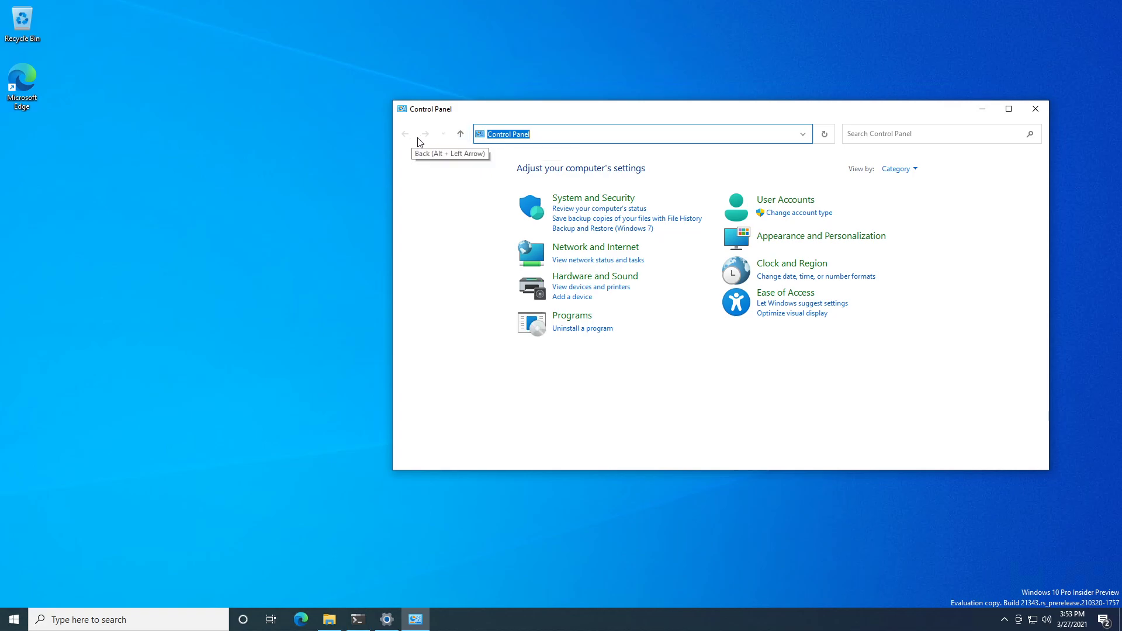
left_click_drag(786, 115, 598, 138)
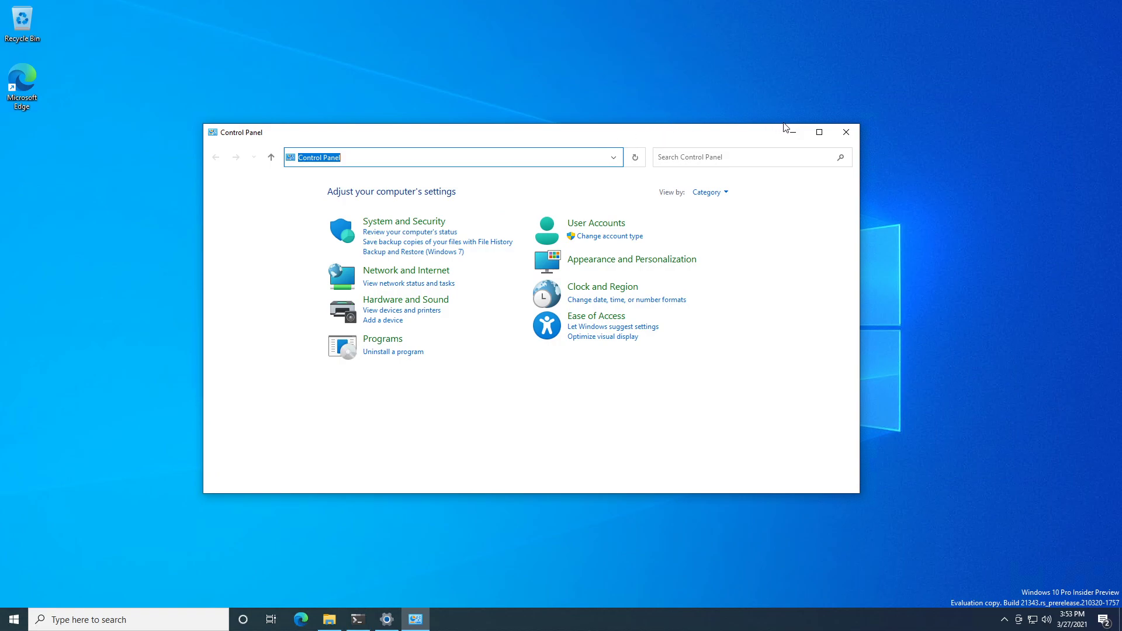
left_click(854, 135)
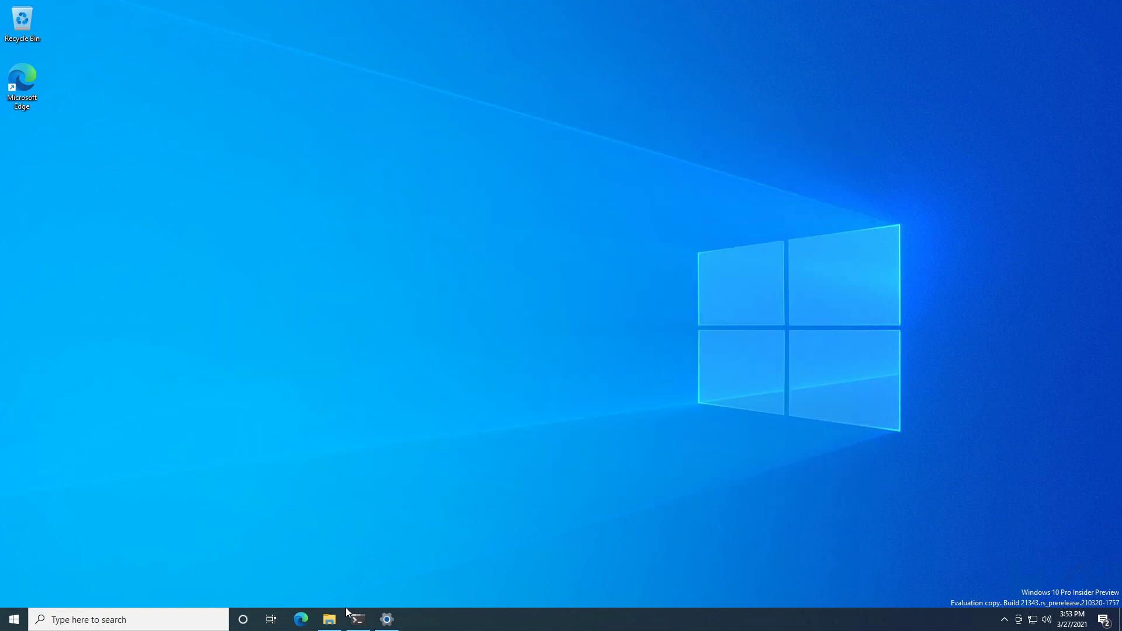
Restore the Windows Terminal window and view its Windows PowerShell and Command Prompt tabs
left_click(356, 618)
left_click(363, 86)
left_click(440, 87)
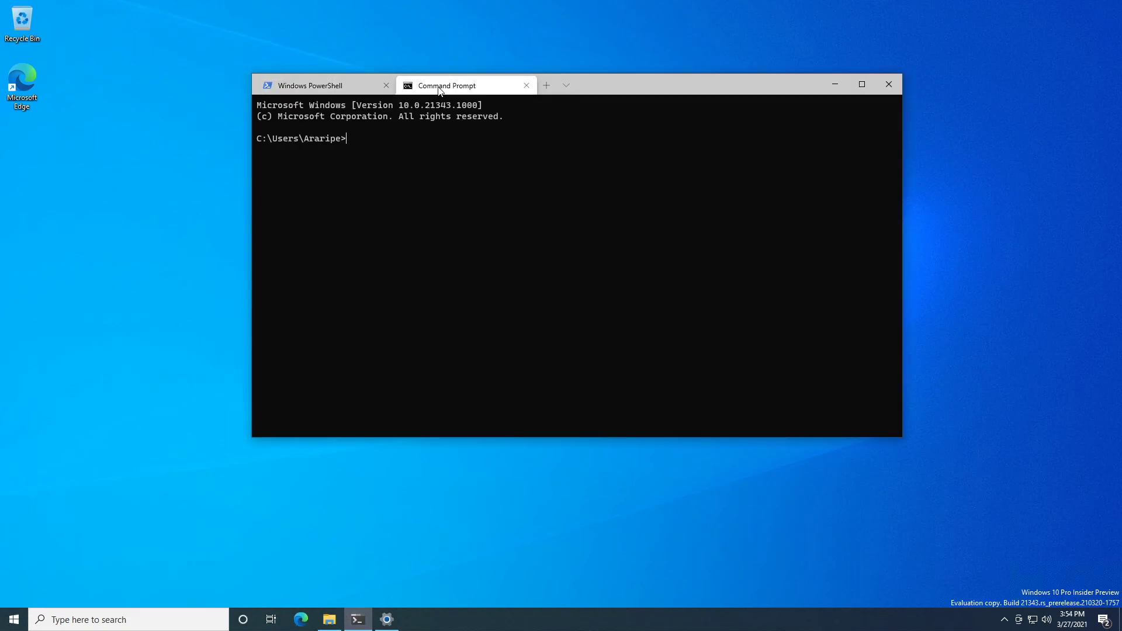
Reposition the Windows Terminal window and alternate between its two tabs, ending on Command Prompt
left_click_drag(696, 85, 669, 309)
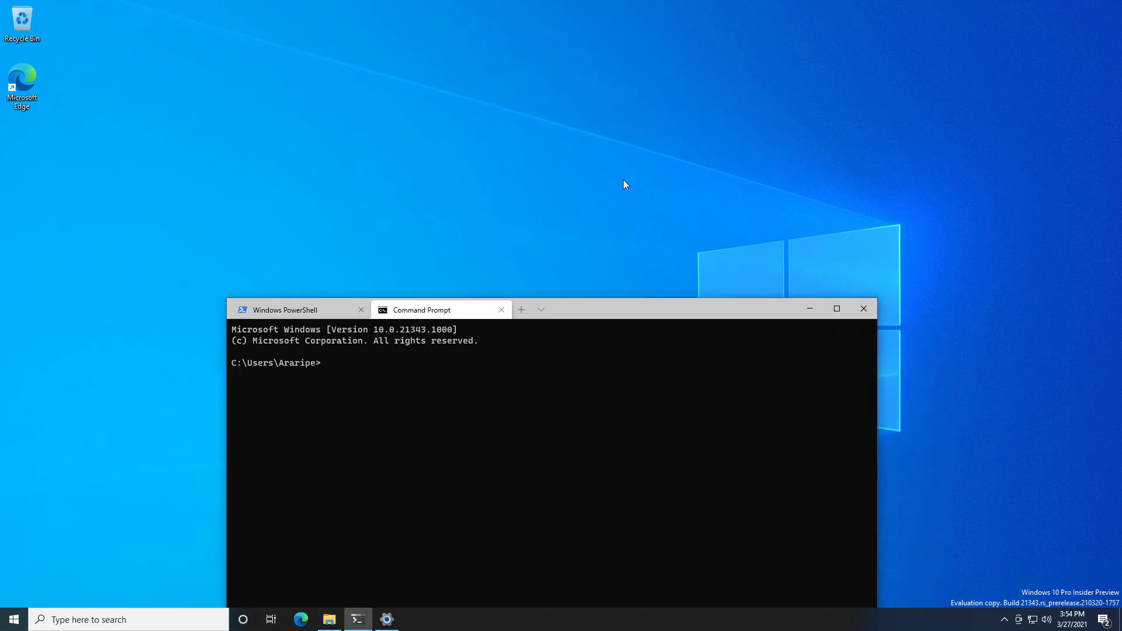
left_click_drag(636, 217, 609, 111)
left_click(259, 116)
left_click(403, 117)
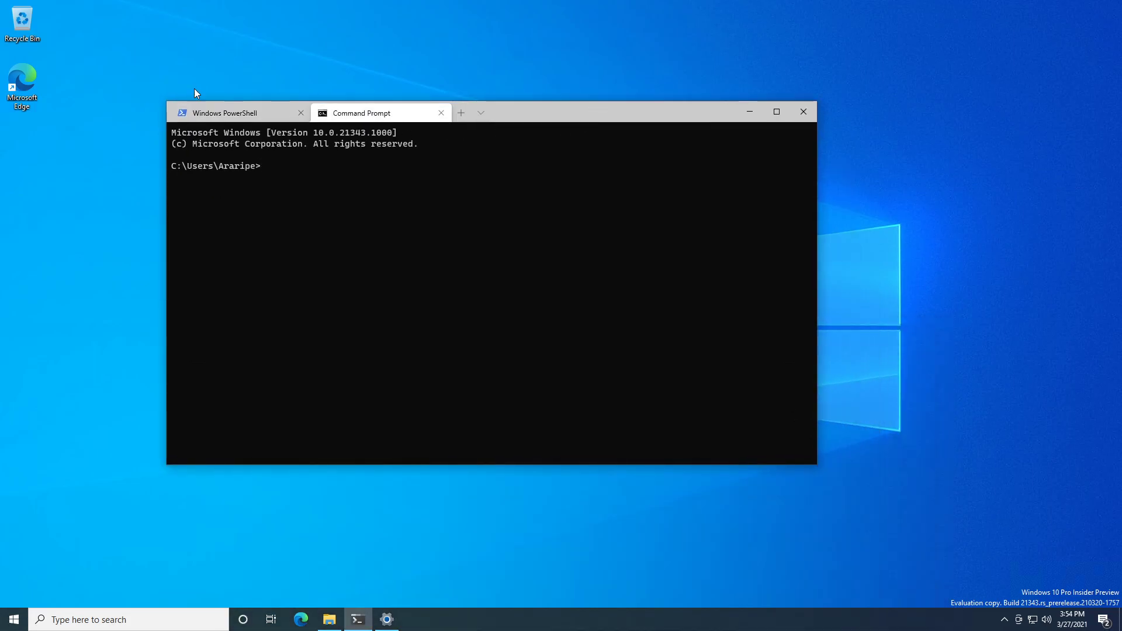
left_click(211, 110)
left_click(370, 110)
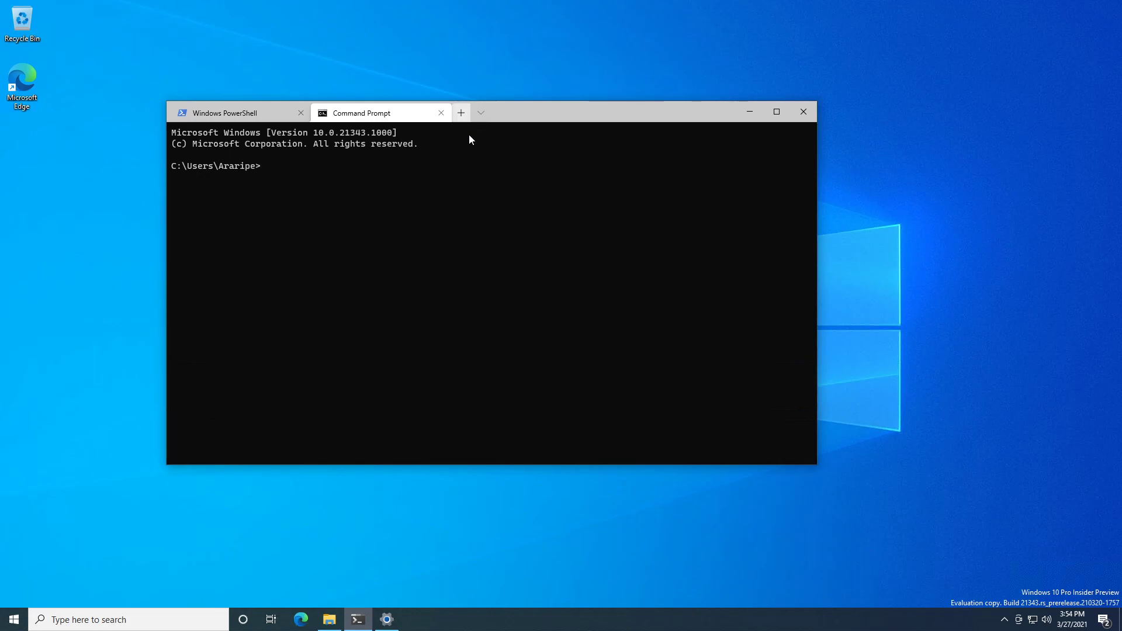
Open two more Windows PowerShell tabs in Windows Terminal, then close the window with all its tabs
key("ctrl+shift+t")
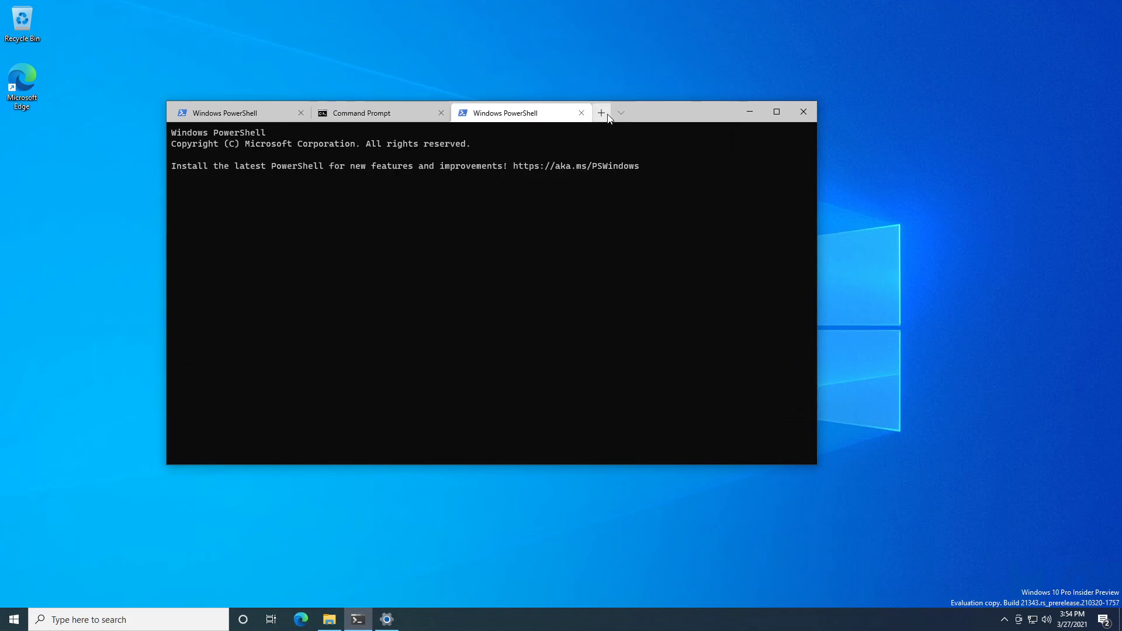
left_click(608, 116)
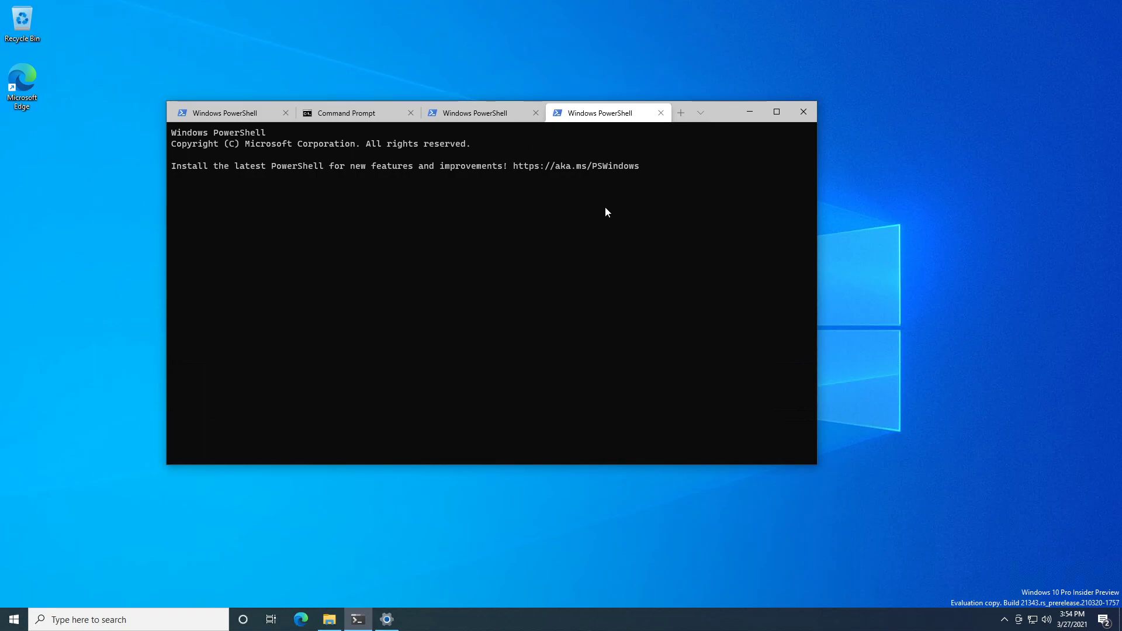
left_click(801, 112)
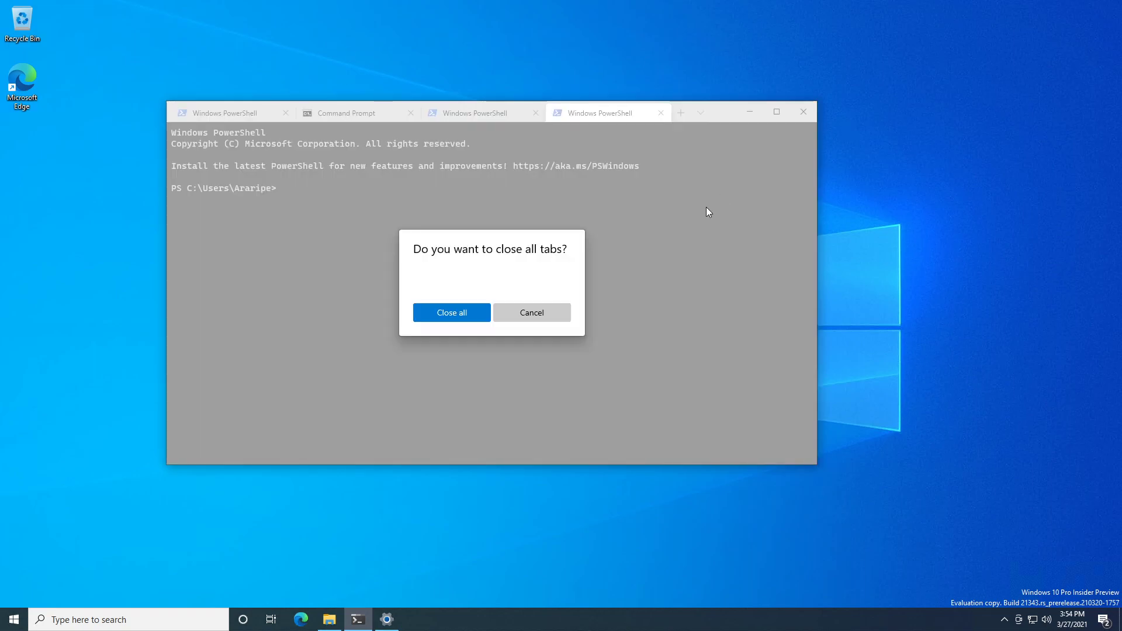
left_click(442, 315)
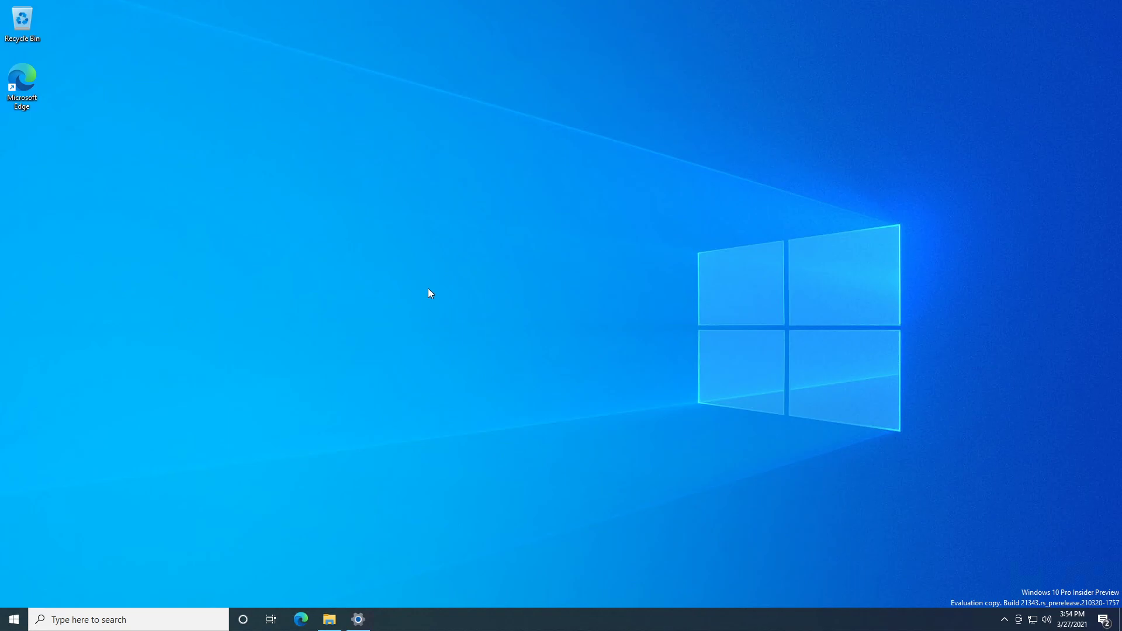
Restore and reposition the Desktop folder window to view its Home commands, then minimize it
left_click(329, 619)
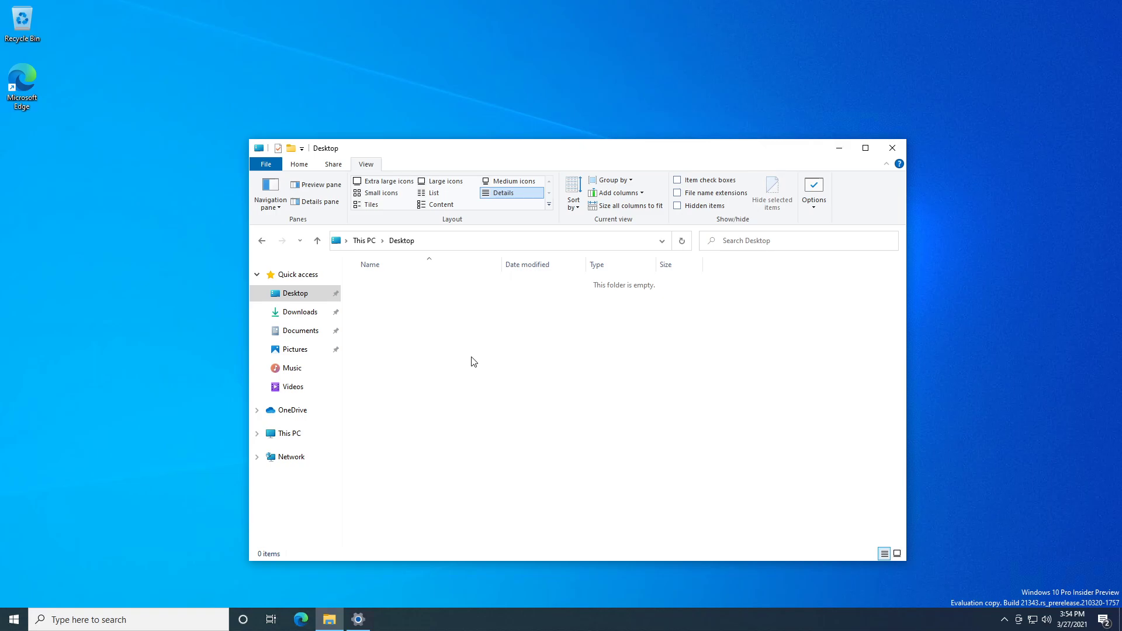
left_click(14, 624)
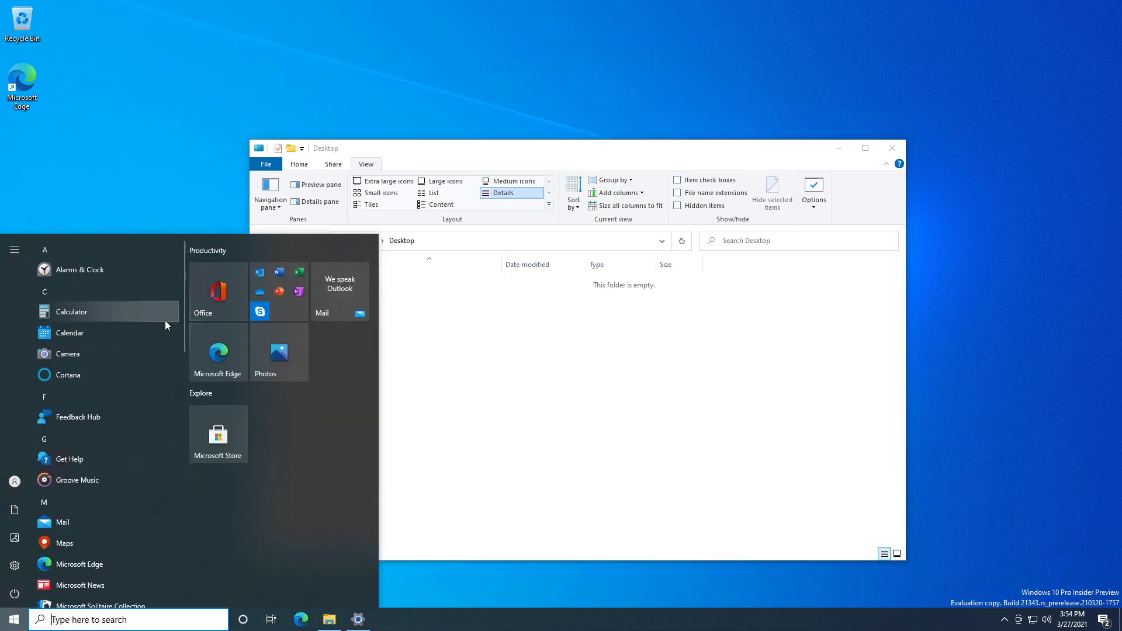
left_click(536, 155)
left_click_drag(536, 154, 572, 153)
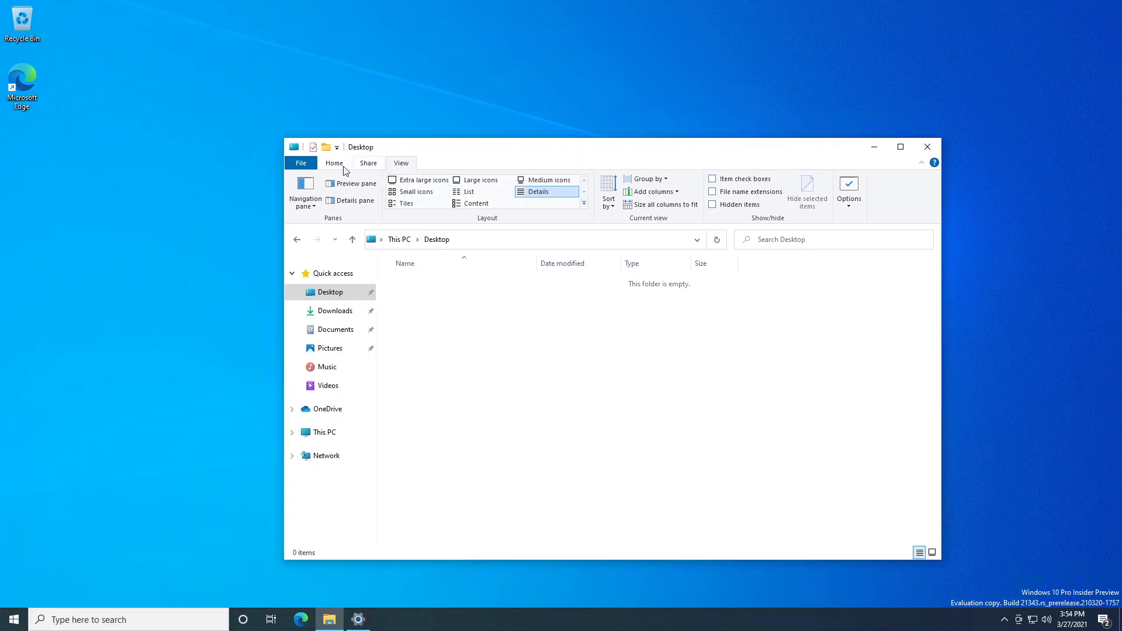
left_click(301, 165)
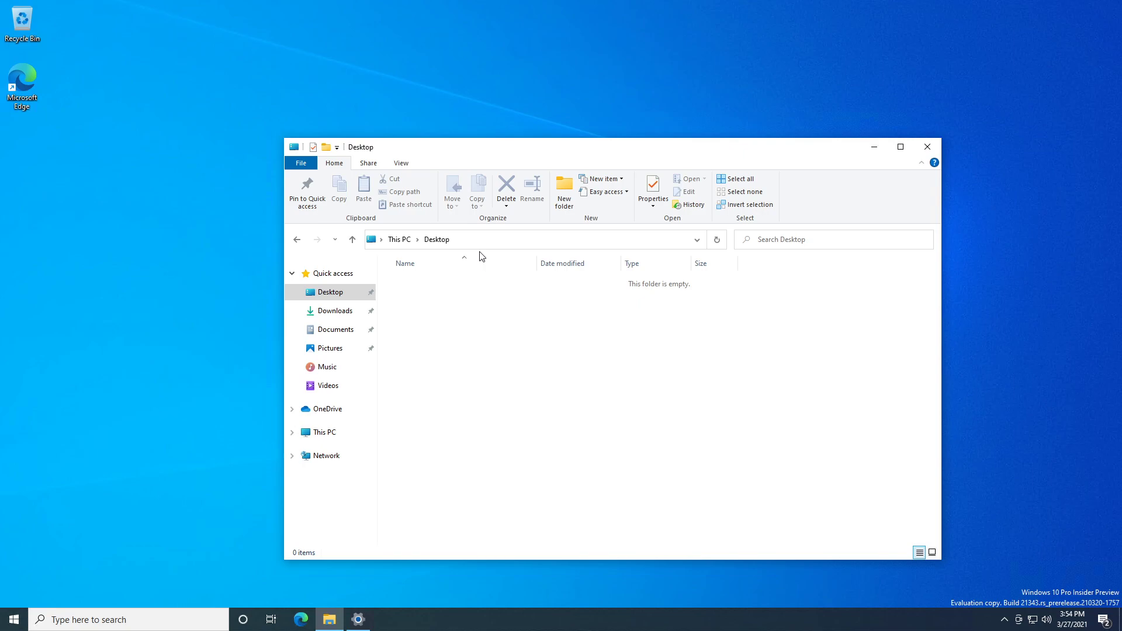
left_click(875, 146)
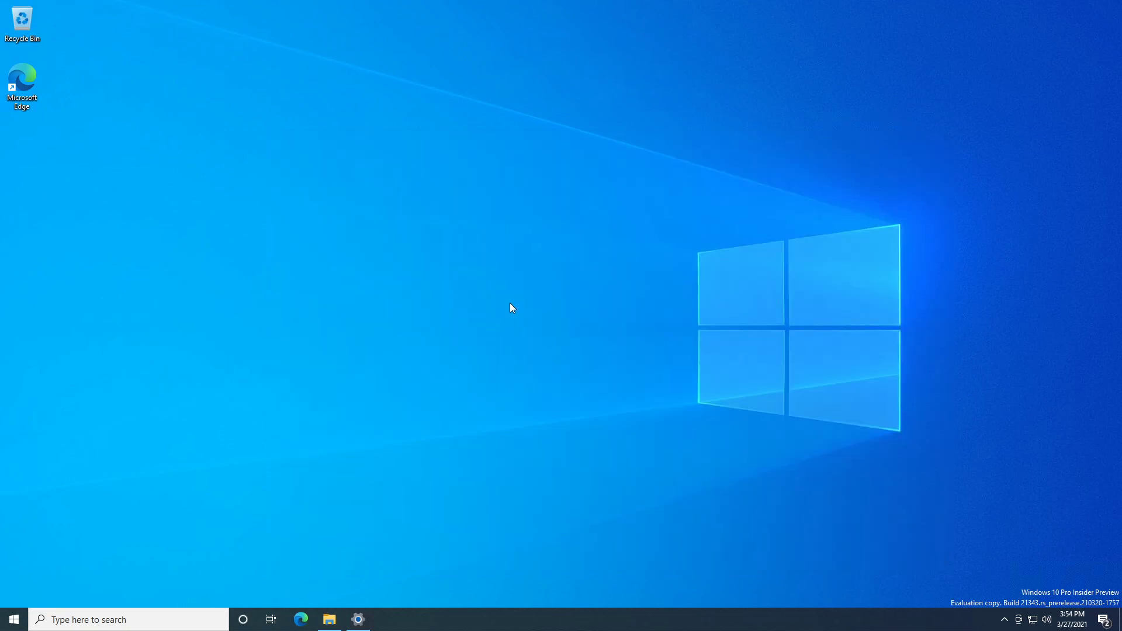
Look through the full Start menu app list down to its last entries and launch the Weather app
left_click(14, 620)
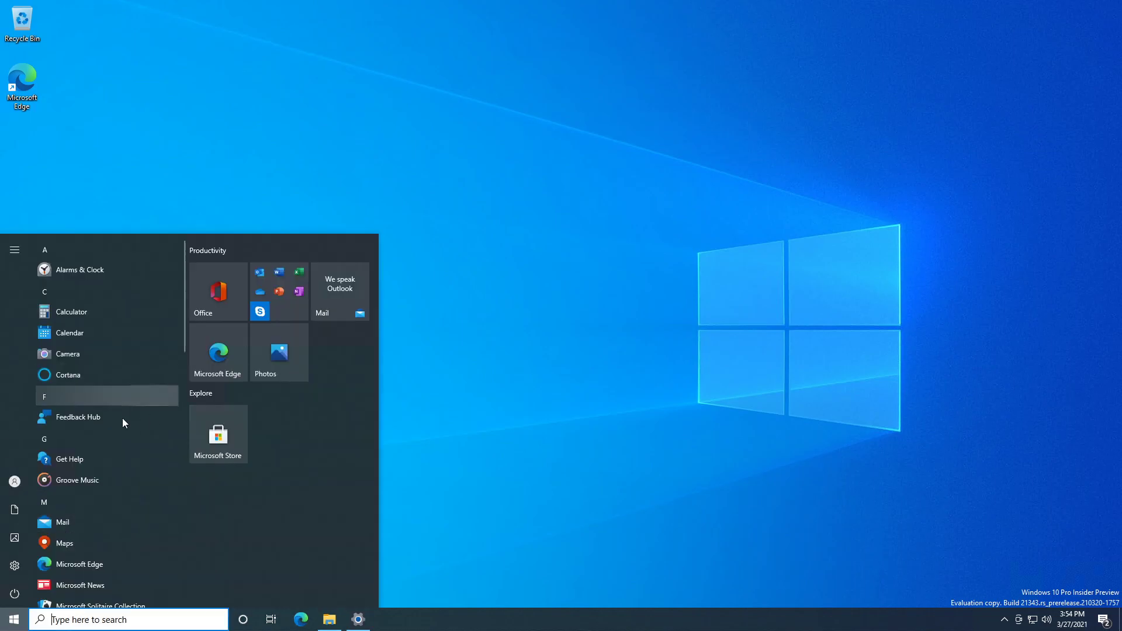
scroll(189, 363, "down", 2)
scroll(188, 364, "down", 5)
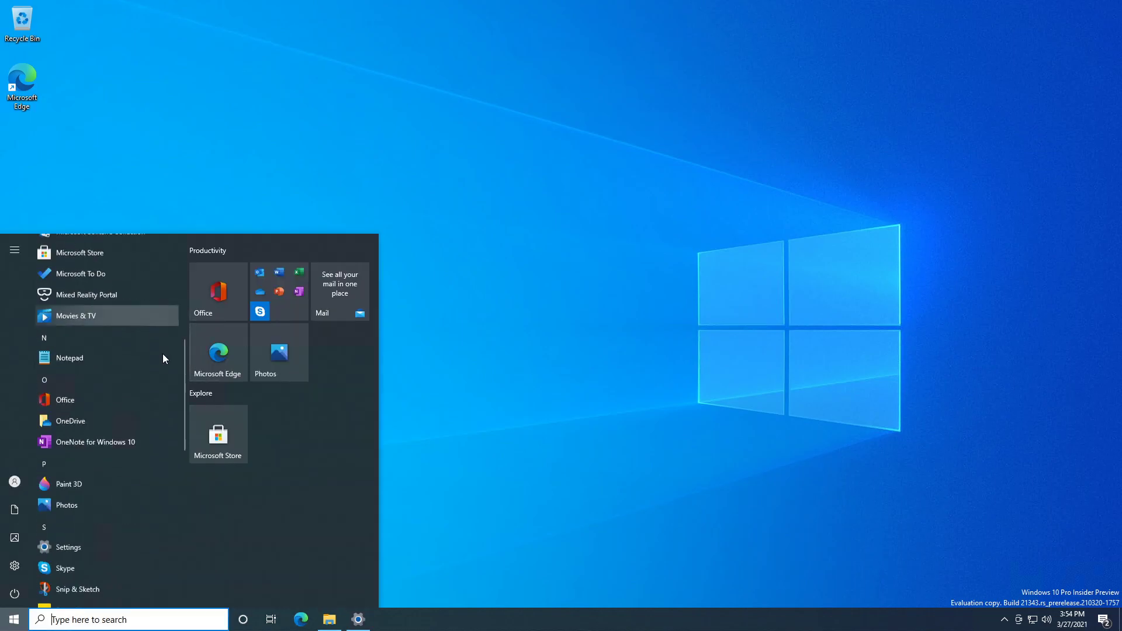
scroll(156, 364, "down", 3)
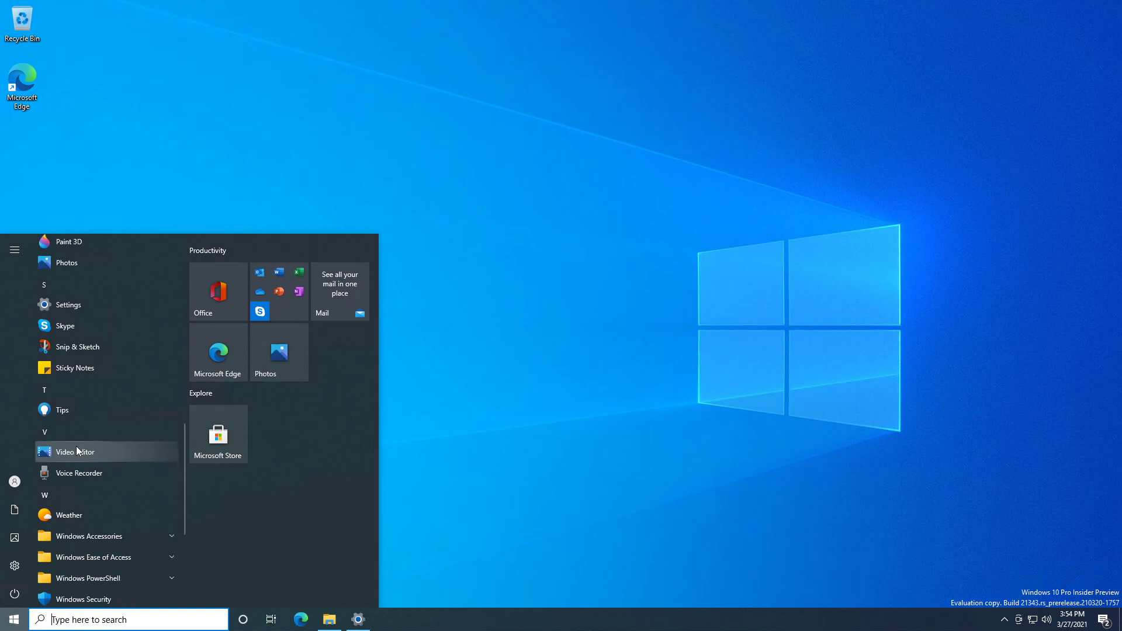
scroll(109, 437, "down", 1)
left_click(98, 469)
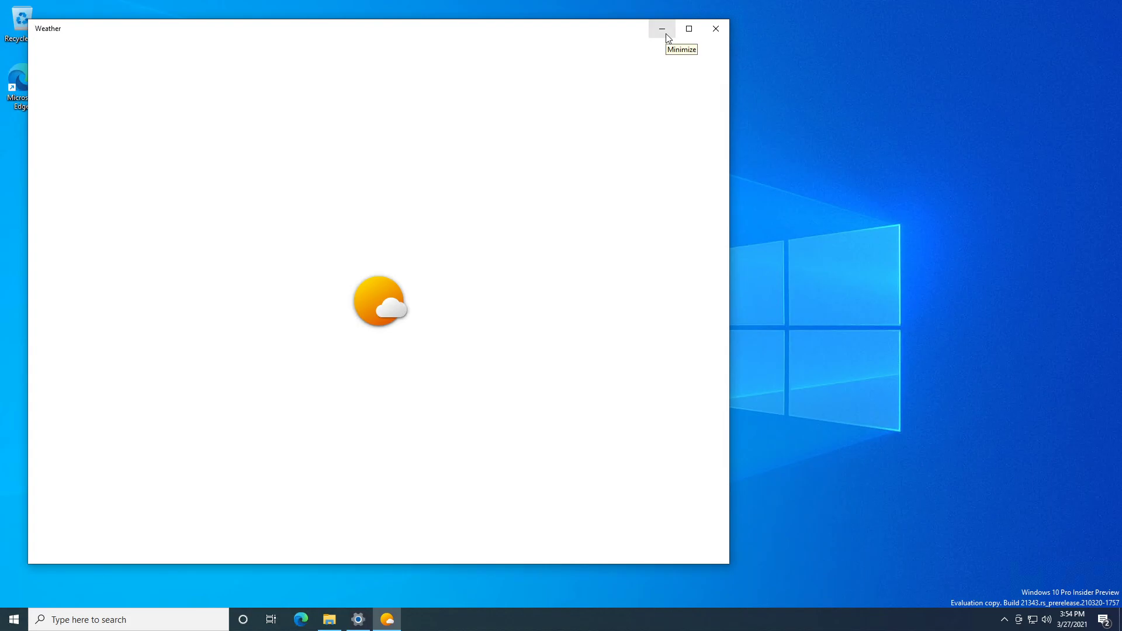
Deny Weather access to the precise location and look over its forecast page, repositioning the window
left_click_drag(476, 37, 554, 90)
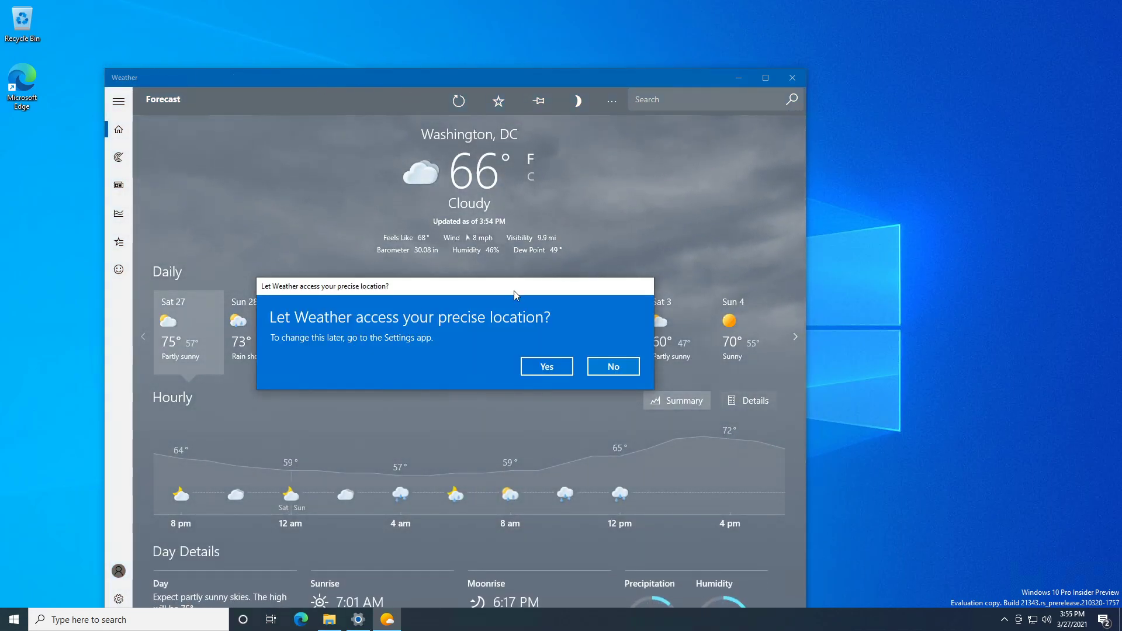
left_click(613, 367)
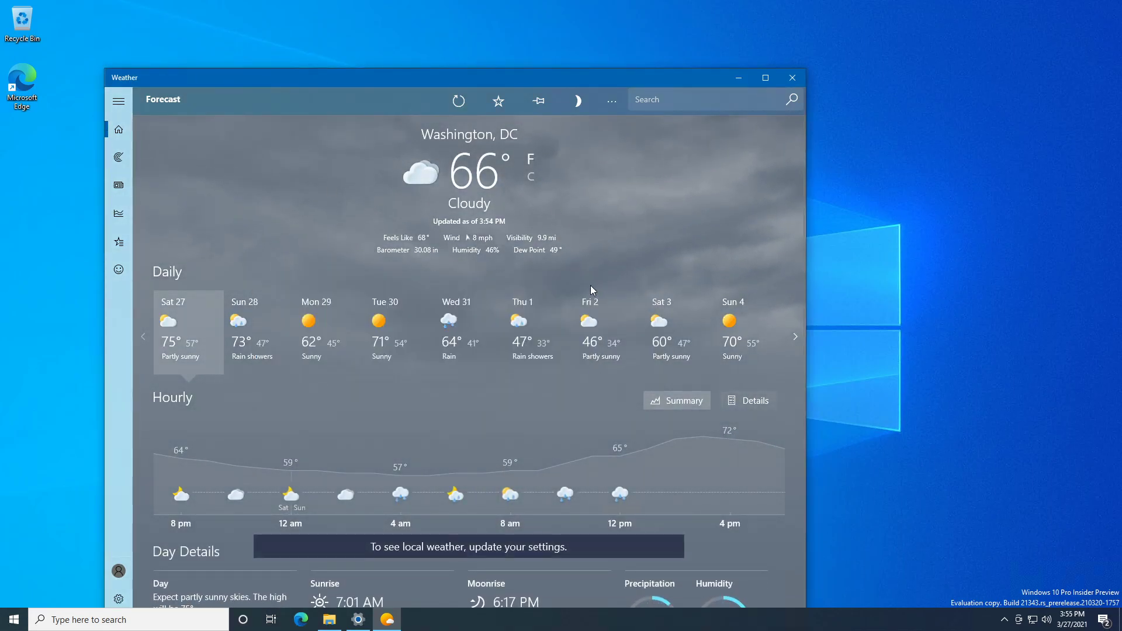
scroll(556, 493, "down", 5)
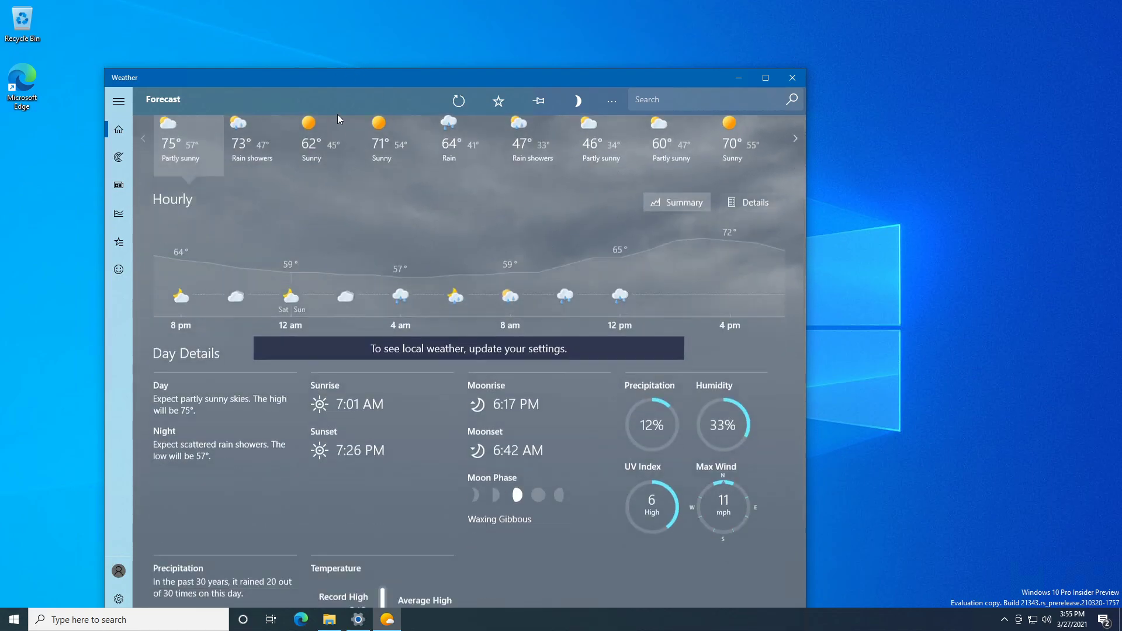
scroll(537, 351, "up", 5)
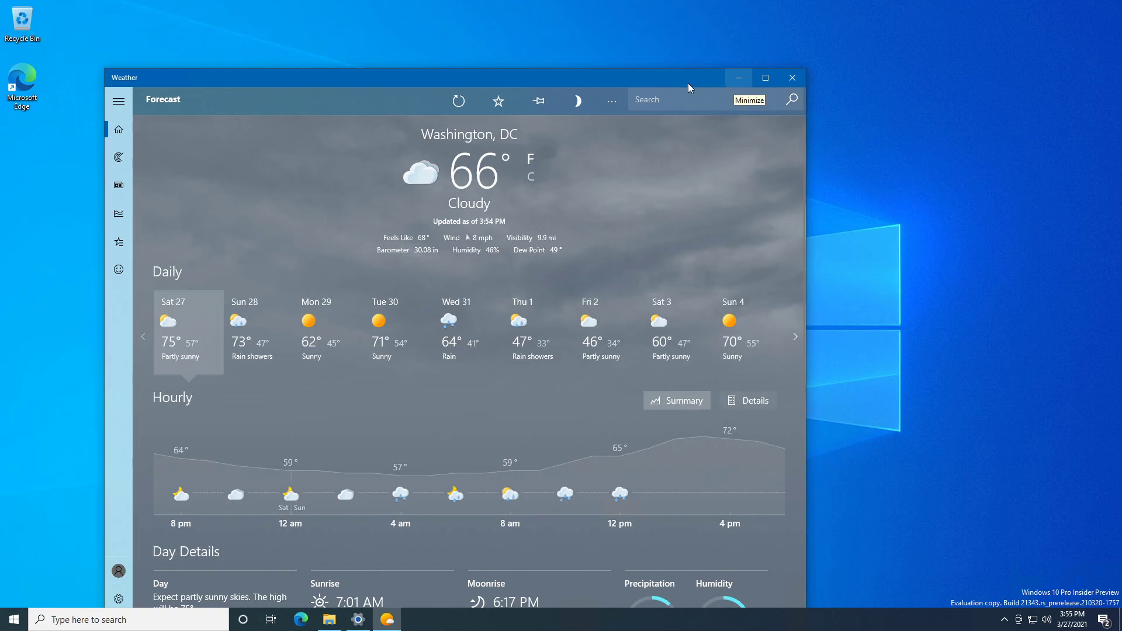
left_click_drag(705, 83, 812, 102)
Bring back the File Explorer window and view the Music and Documents folders from Quick access
left_click(329, 619)
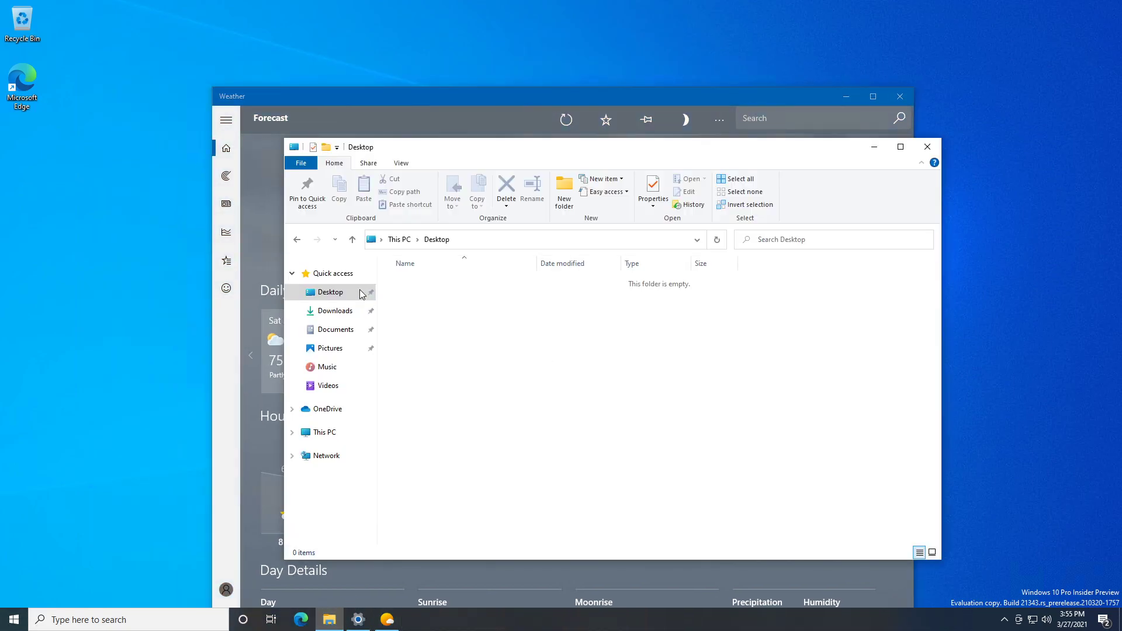
left_click(332, 273)
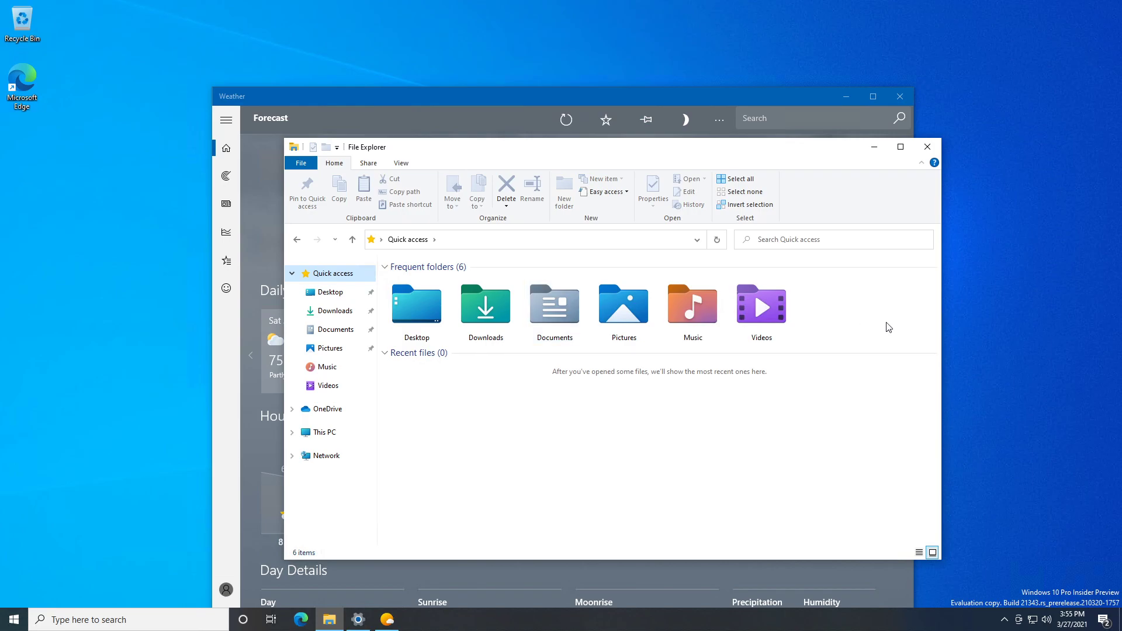
double_click(704, 323)
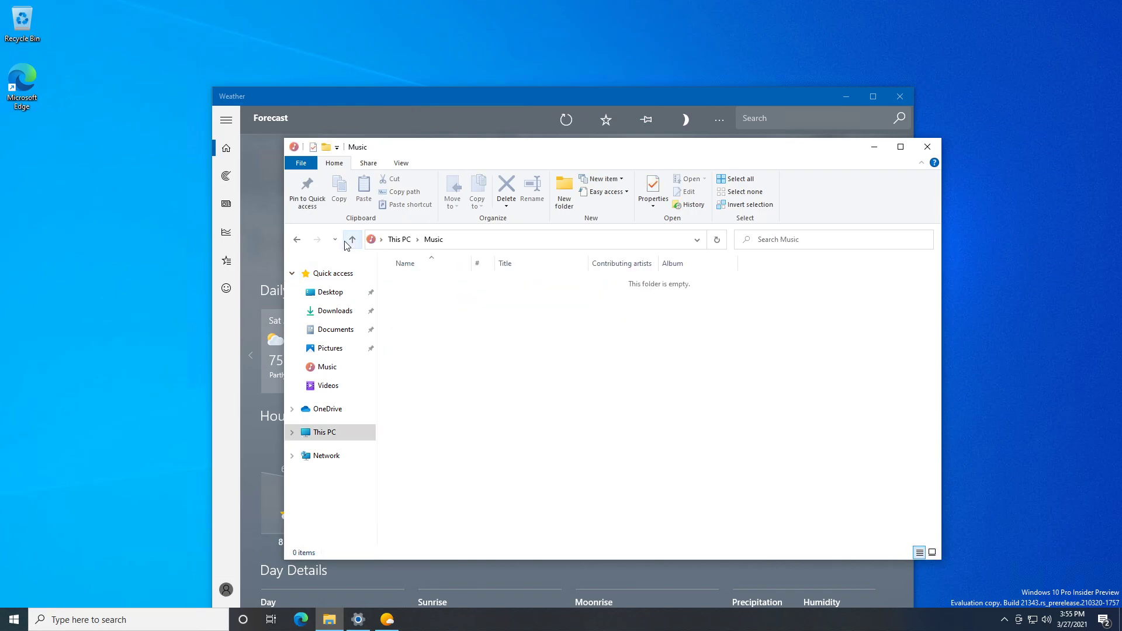
left_click(296, 239)
double_click(554, 309)
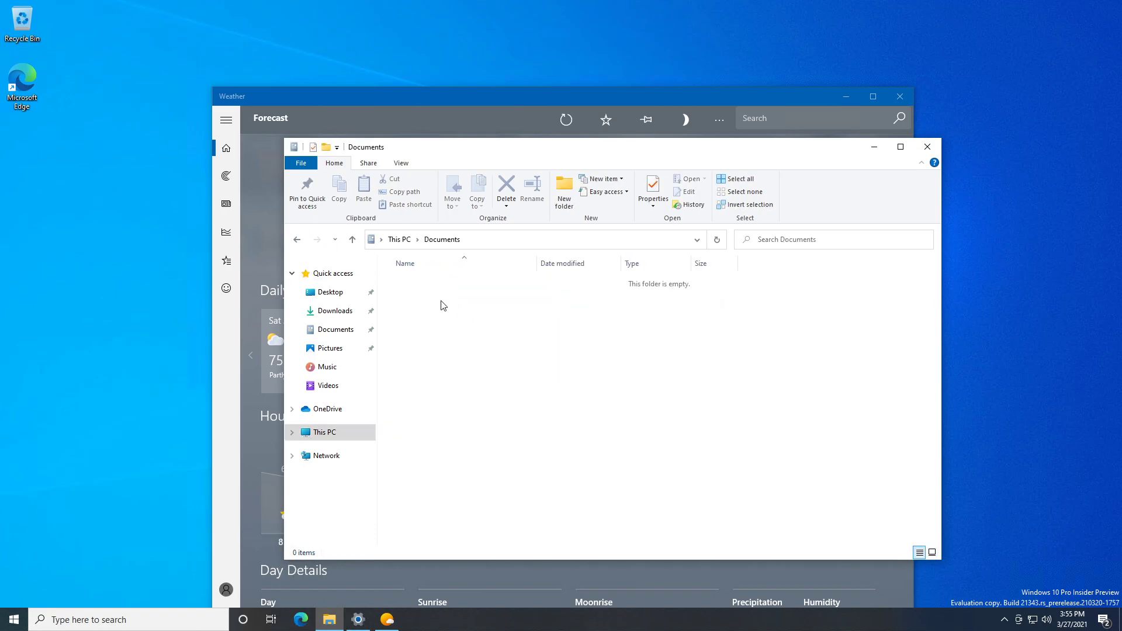
View This PC and the folders on Local Disk (C:), then return to This PC
left_click(400, 240)
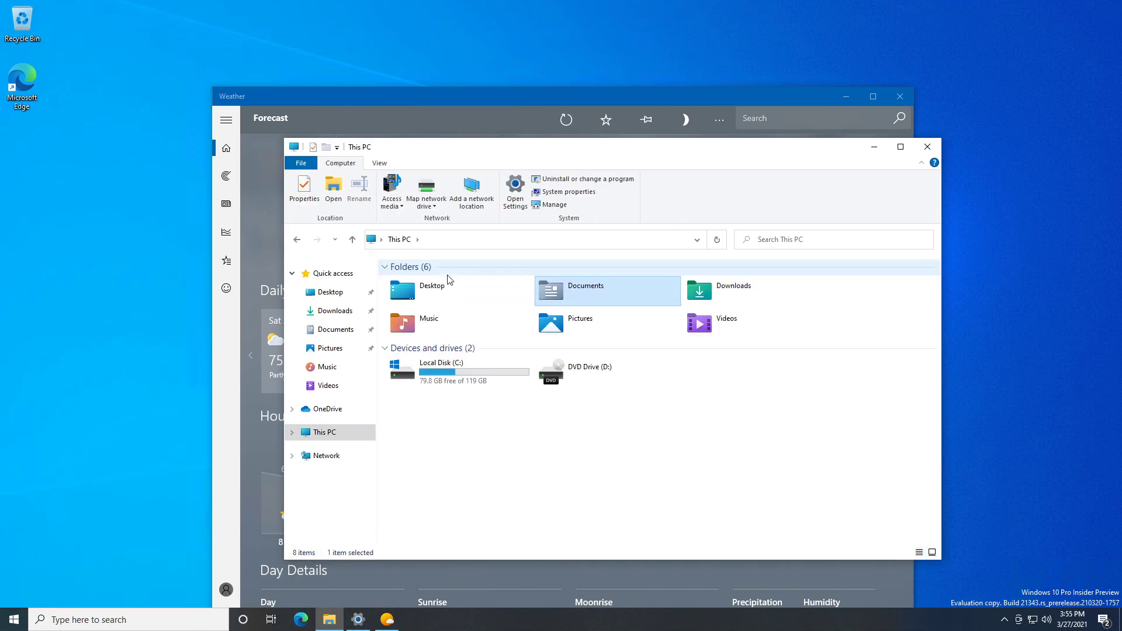
double_click(463, 374)
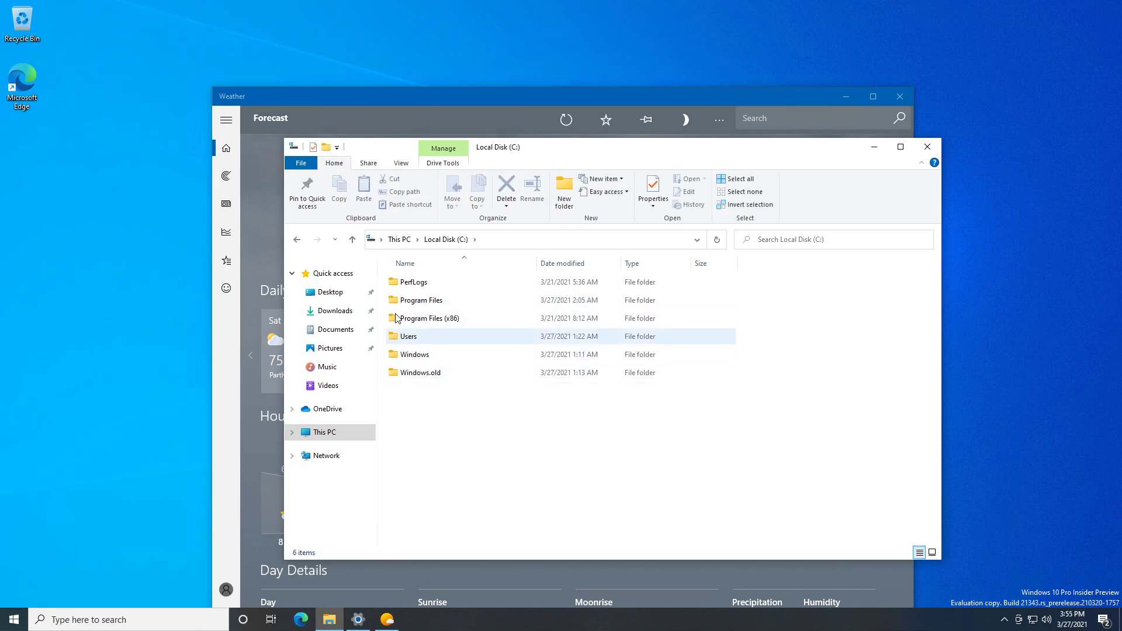
left_click(400, 240)
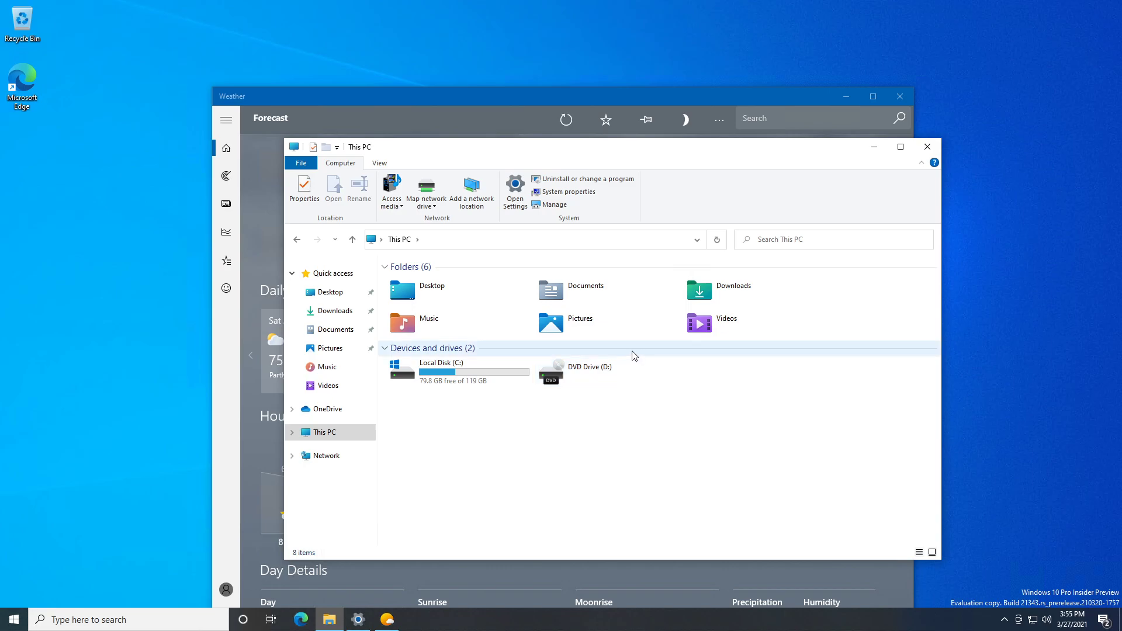
Reposition the This PC window to show its View commands, then close it
left_click_drag(491, 153, 506, 189)
left_click(487, 205)
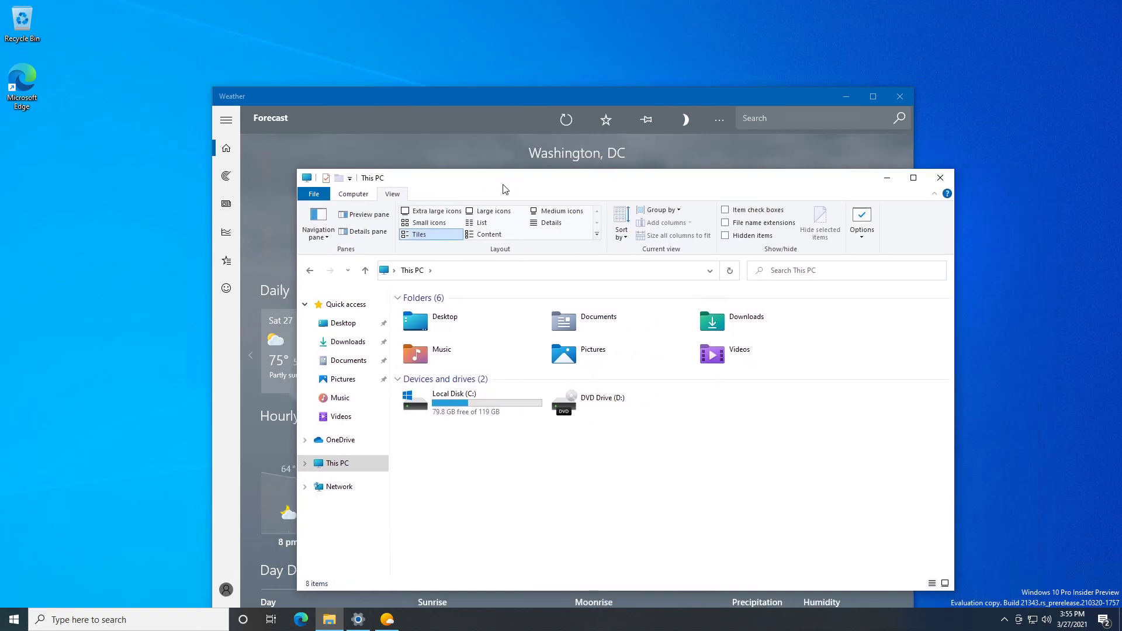
left_click_drag(825, 189, 816, 196)
left_click(931, 184)
Reposition the Weather window on the desktop and close it
left_click_drag(764, 105, 676, 153)
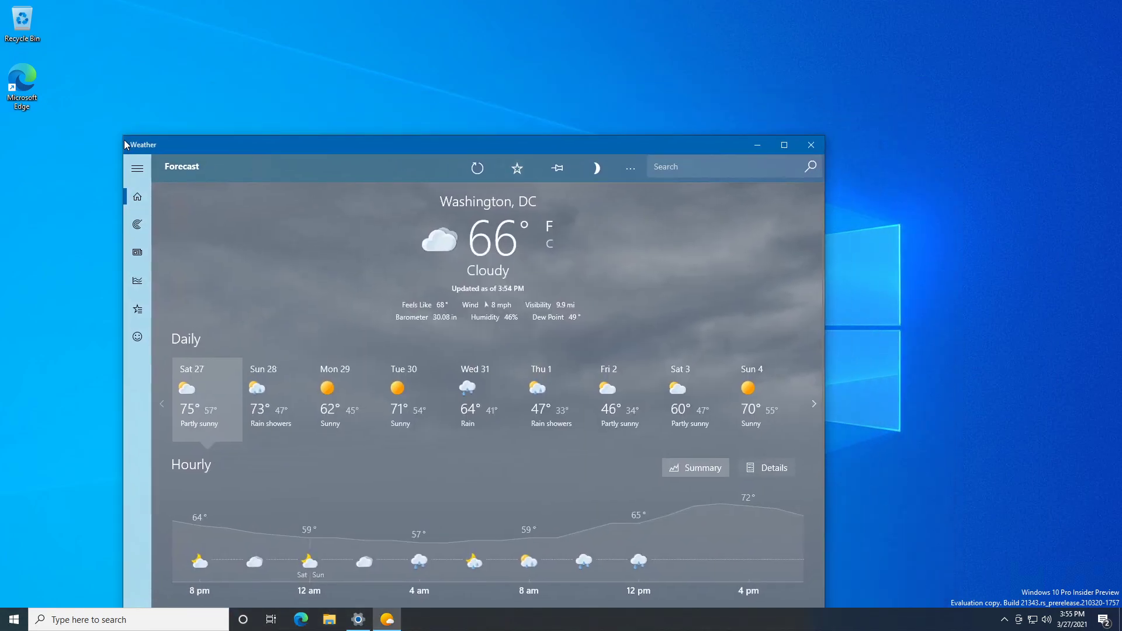
left_click(811, 146)
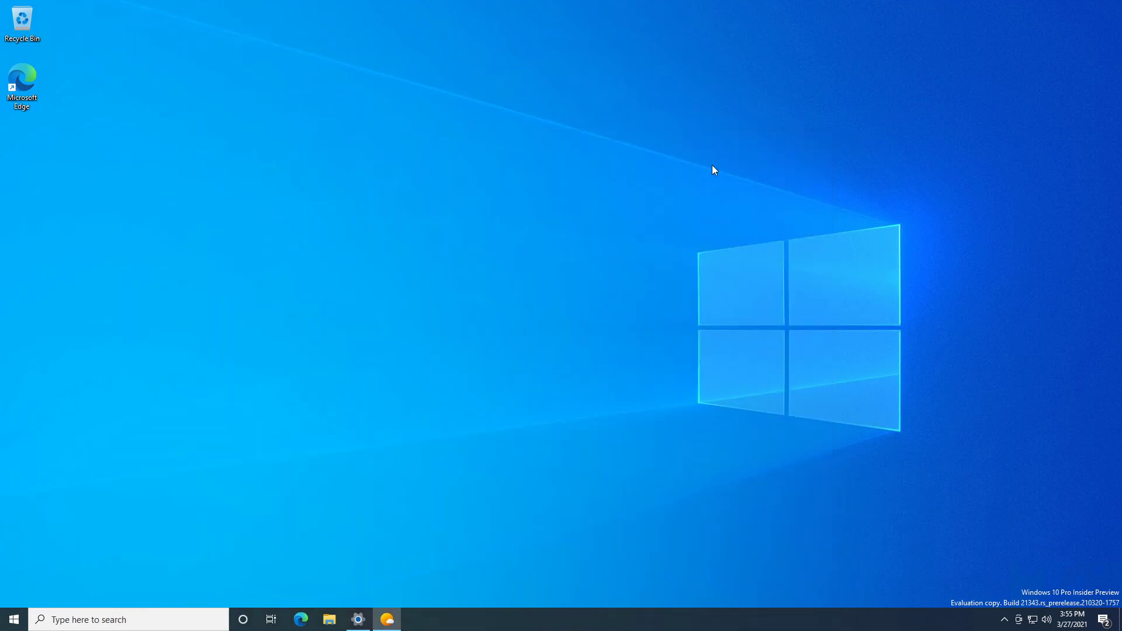
left_click_drag(272, 164, 517, 374)
Open a new File Explorer window at Quick access and move it lower on the desktop
left_click(333, 619)
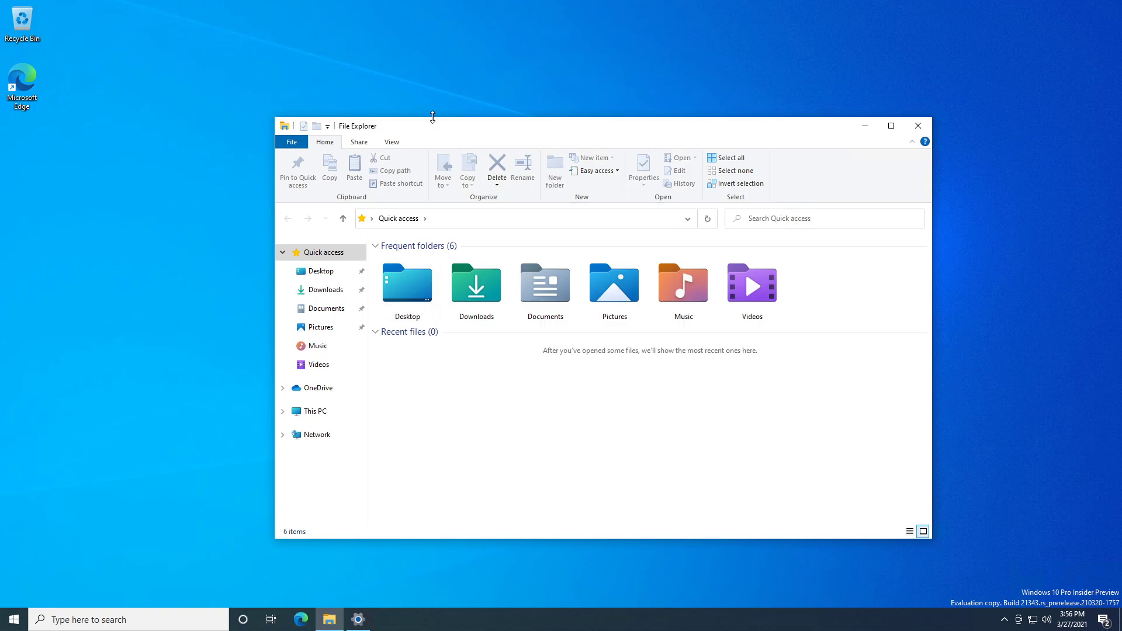
left_click_drag(749, 135, 698, 143)
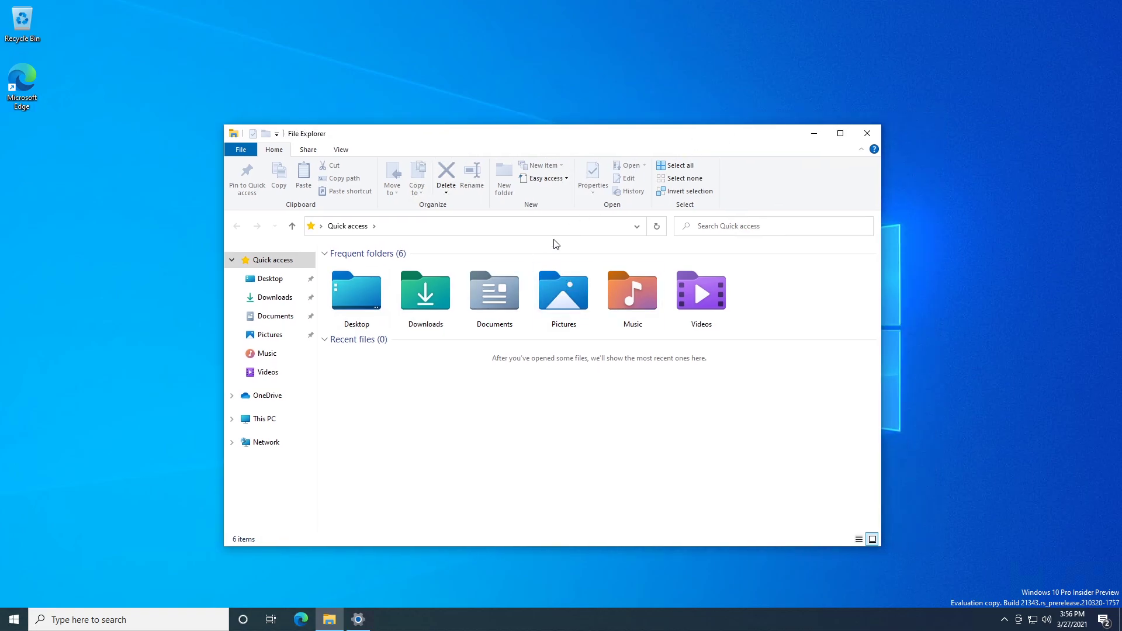
left_click_drag(547, 136, 556, 209)
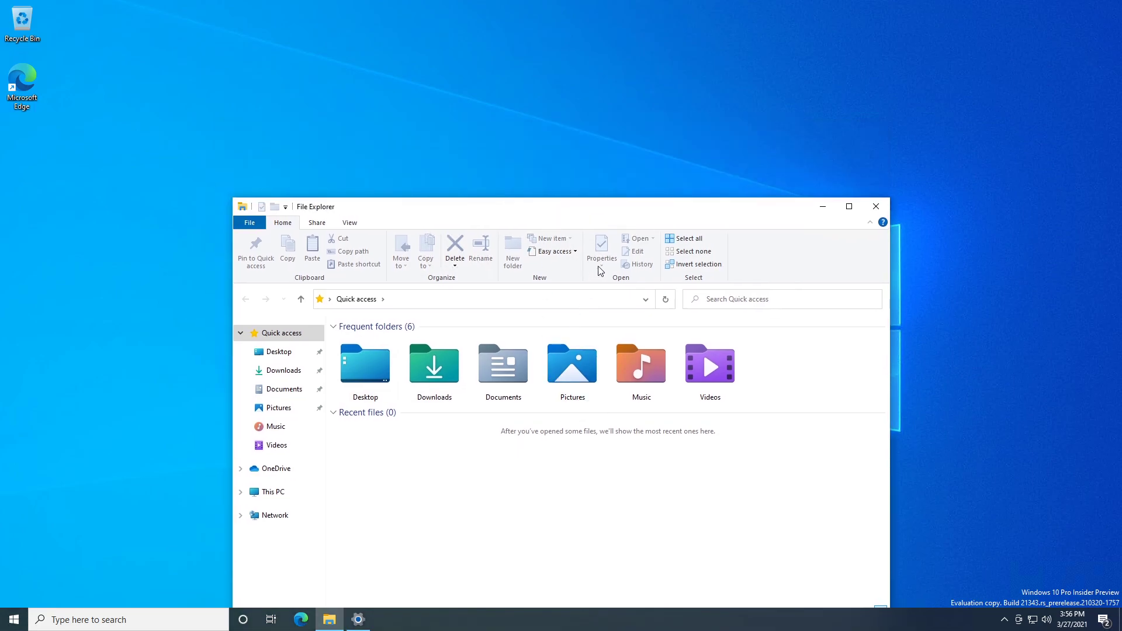
Minimize the File Explorer window and leave the full-screen Insider Preview session for the host desktop
left_click(823, 207)
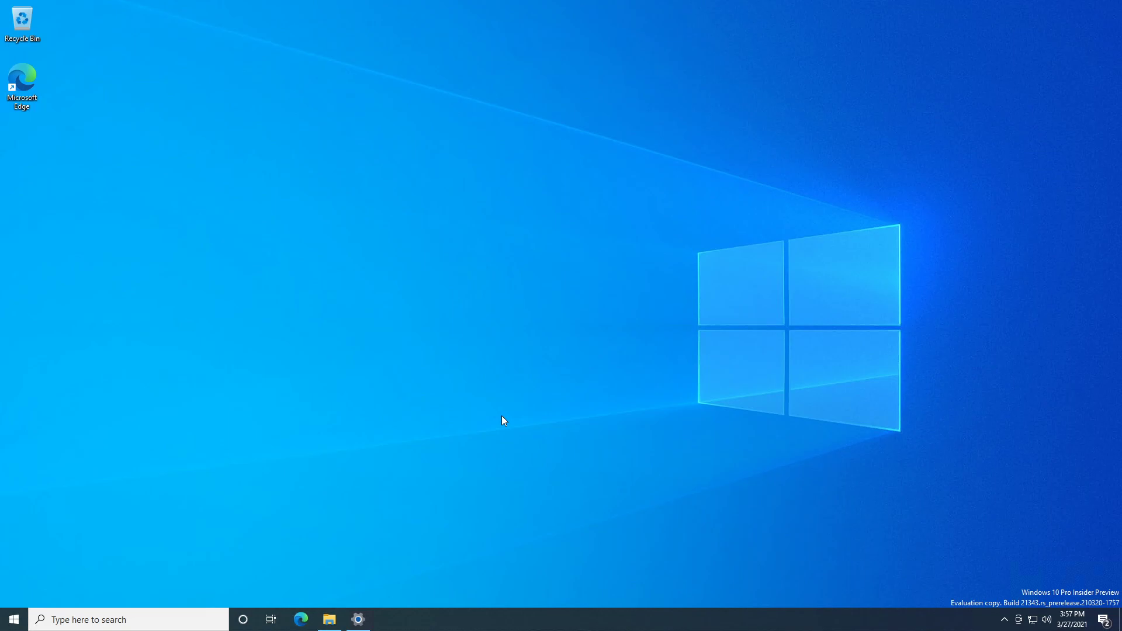
left_click(669, 5)
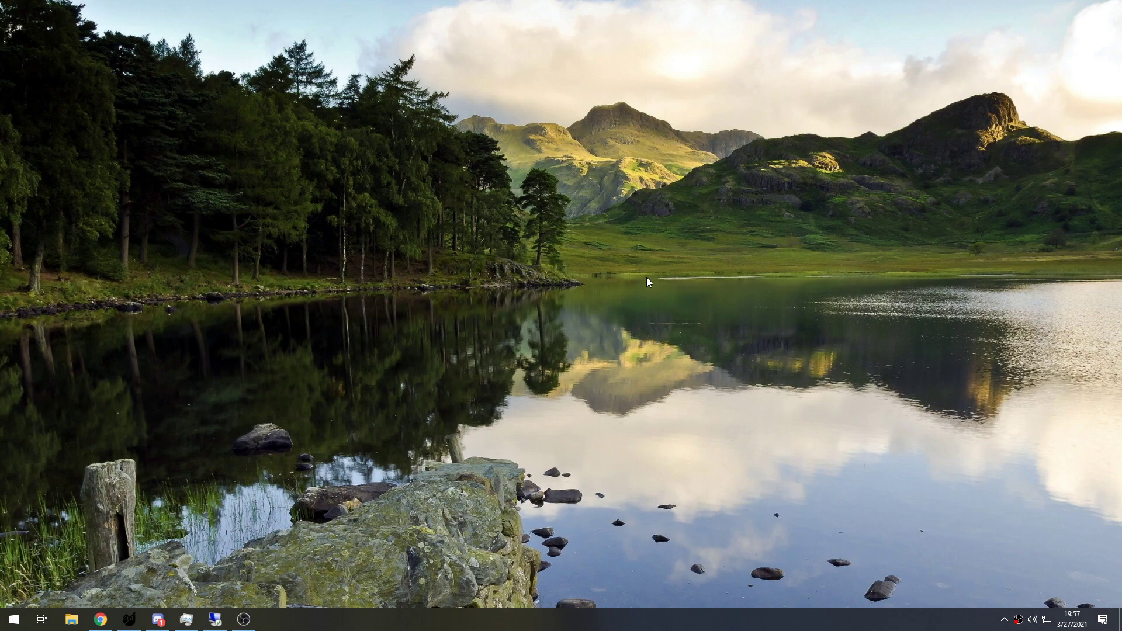